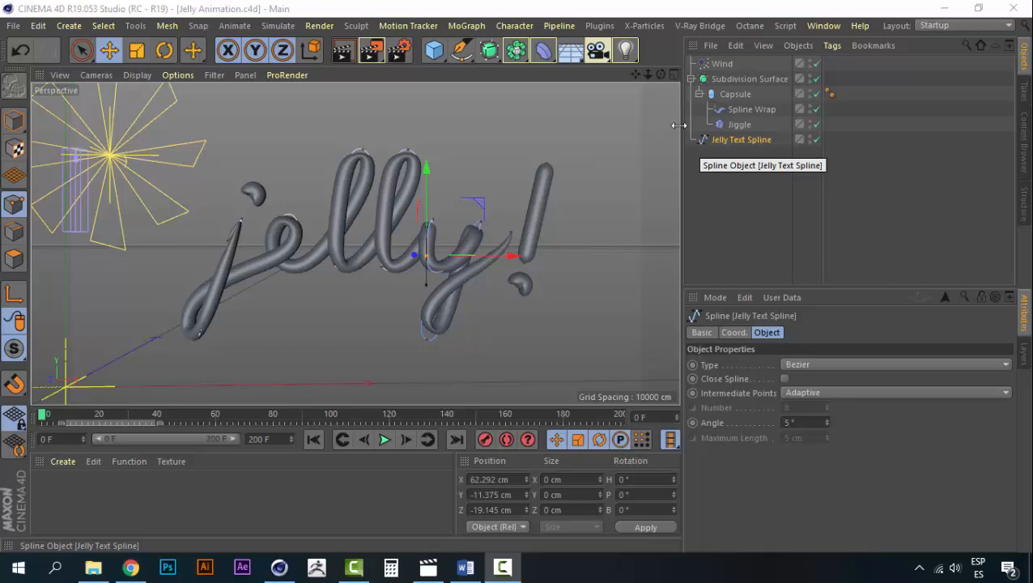
# Group the Wind, Subdivision Surface and Jelly Text Spline objects under one null.
pyautogui.click(691, 78)
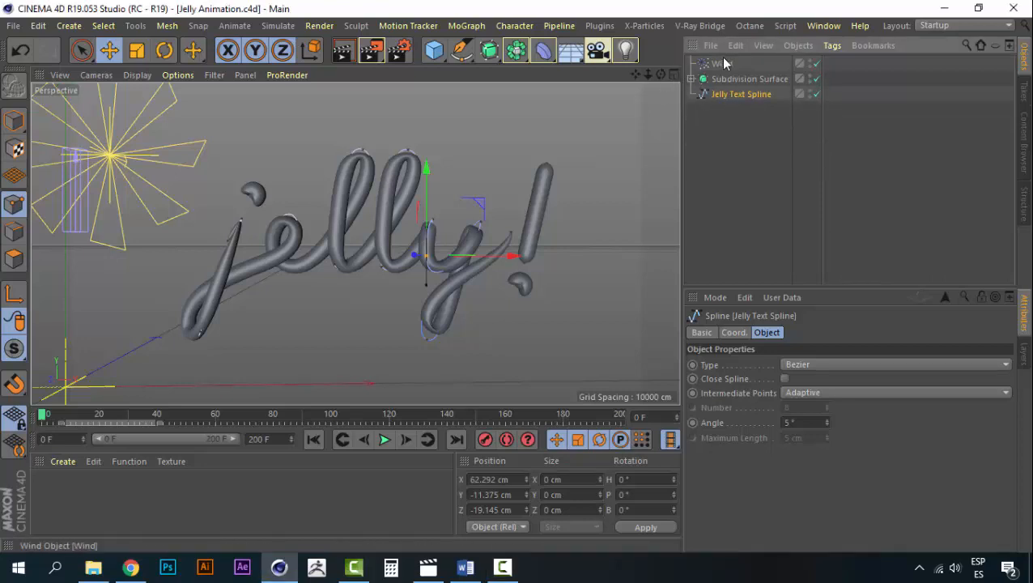
pyautogui.click(721, 63)
pyautogui.click(728, 106)
pyautogui.keyDown('shift'); pyautogui.click(737, 95); pyautogui.keyUp('shift')
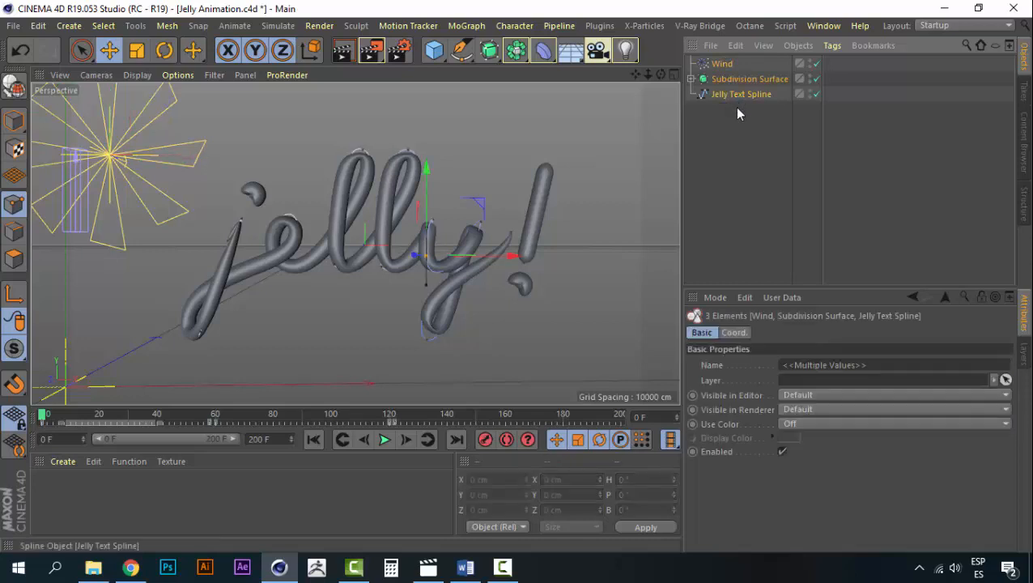
pyautogui.click(736, 106)
pyautogui.click(731, 66)
pyautogui.keyDown('shift'); pyautogui.click(734, 93); pyautogui.keyUp('shift')
pyautogui.rightClick(734, 95)
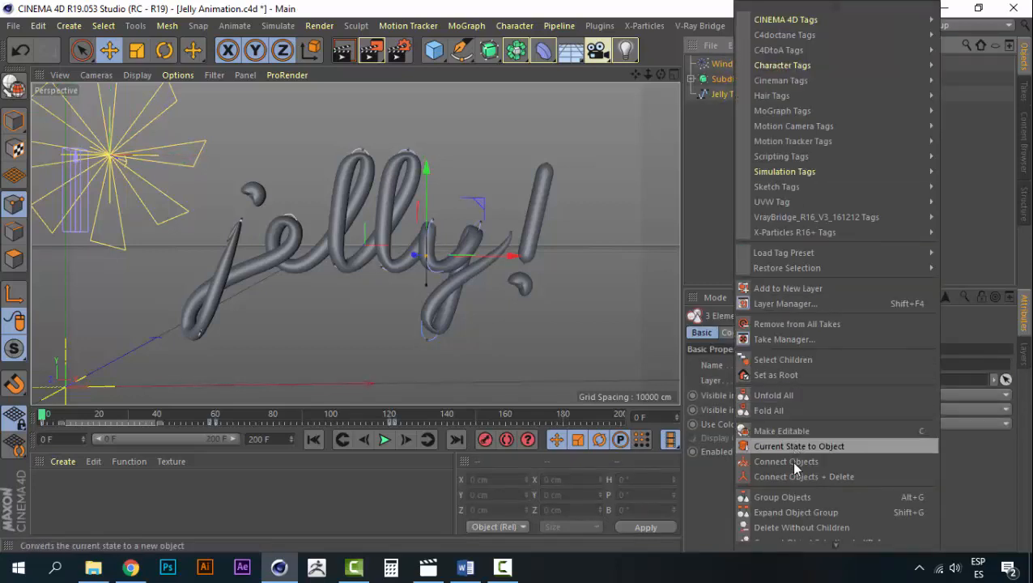
pyautogui.click(786, 497)
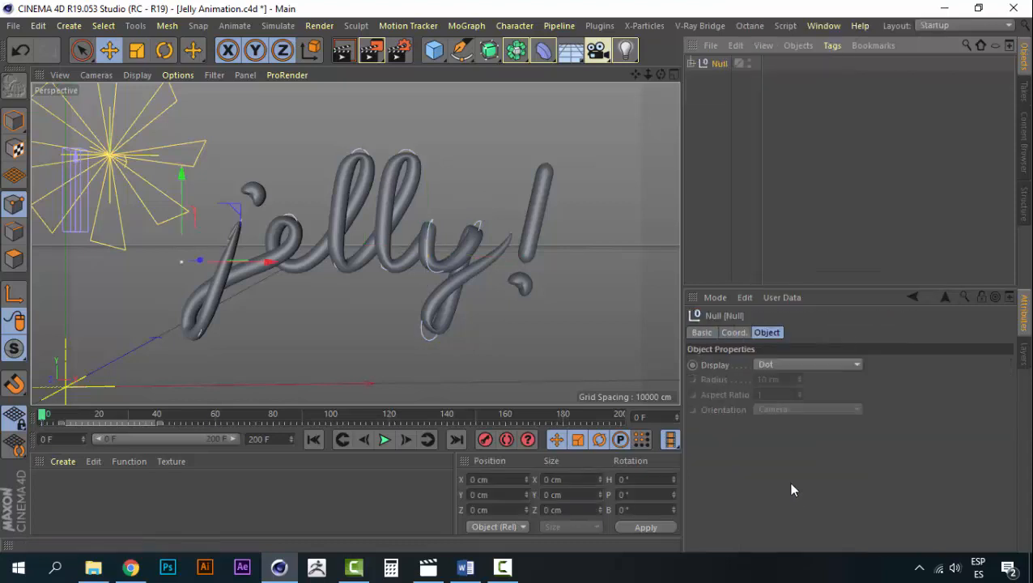
# Rename the new group null as Jelly.
pyautogui.doubleClick(720, 64)
pyautogui.write('Jelly')
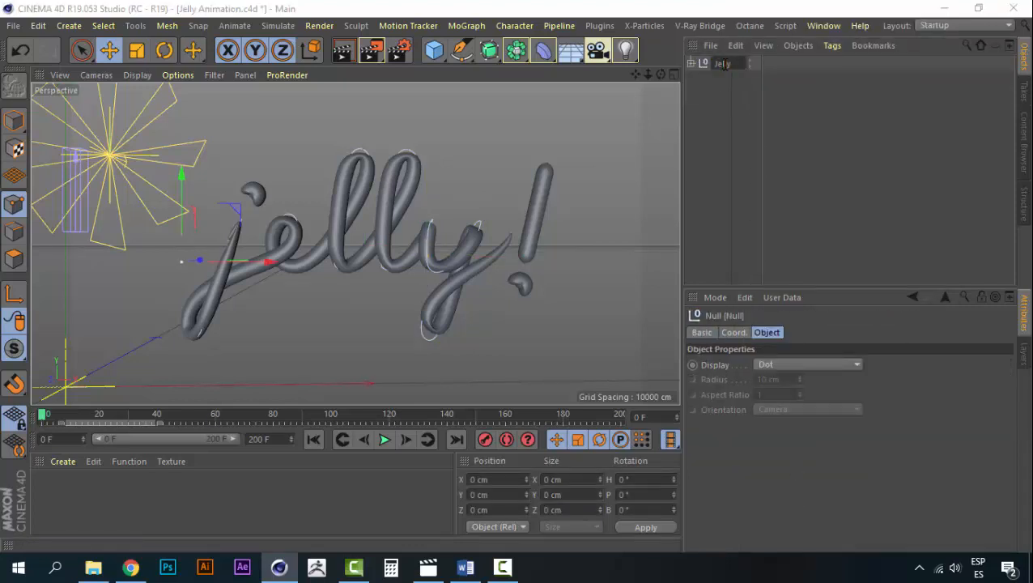
pyautogui.press('Return')
# Add a camera, look through it and frame the jelly! text more closely in its view.
pyautogui.click(596, 52)
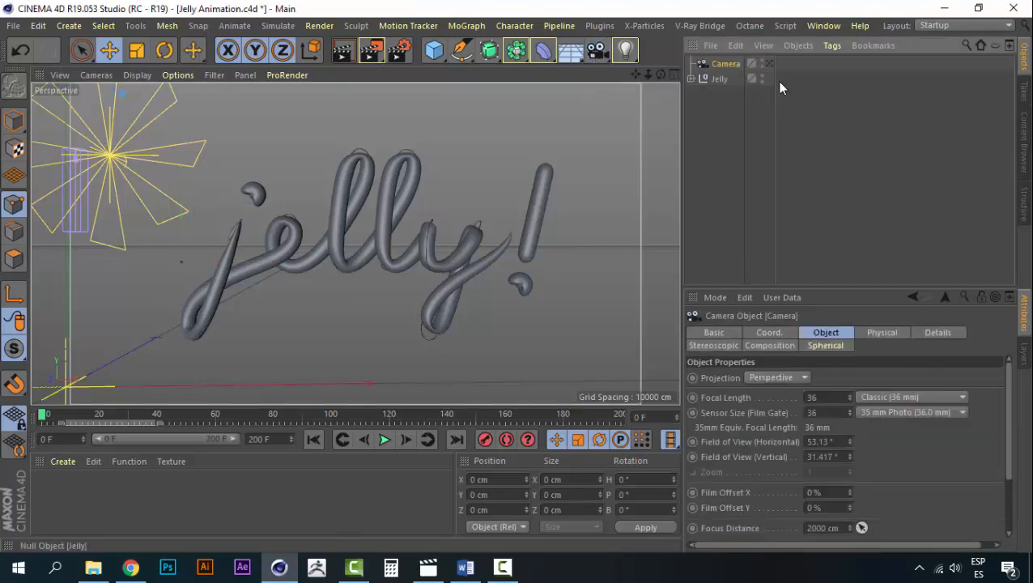
pyautogui.click(769, 63)
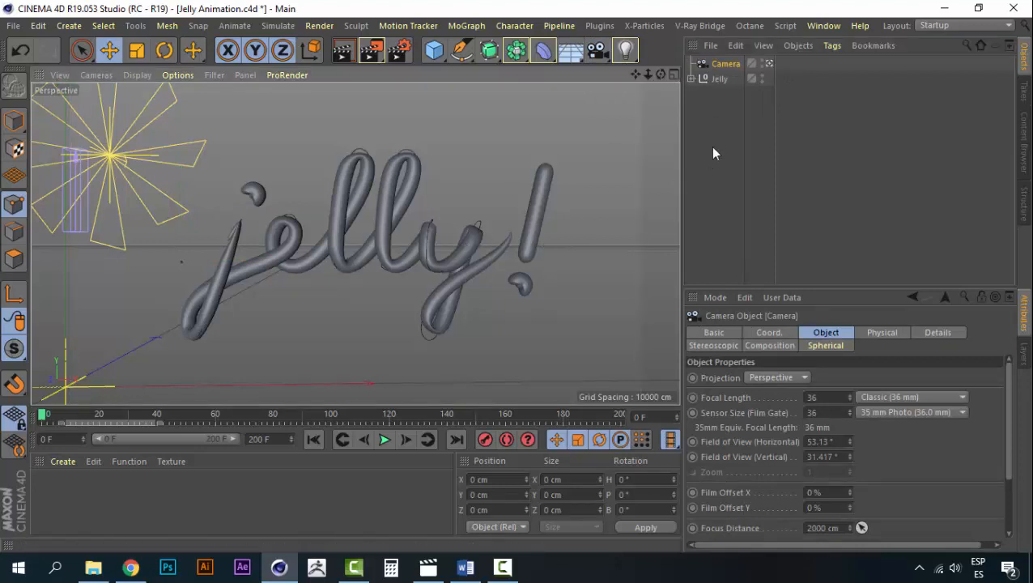
pyautogui.click(723, 89)
pyautogui.click(725, 63)
pyautogui.keyDown('alt'); pyautogui.moveTo(435, 214); pyautogui.dragTo(428, 212, button='middle'); pyautogui.keyUp('alt')
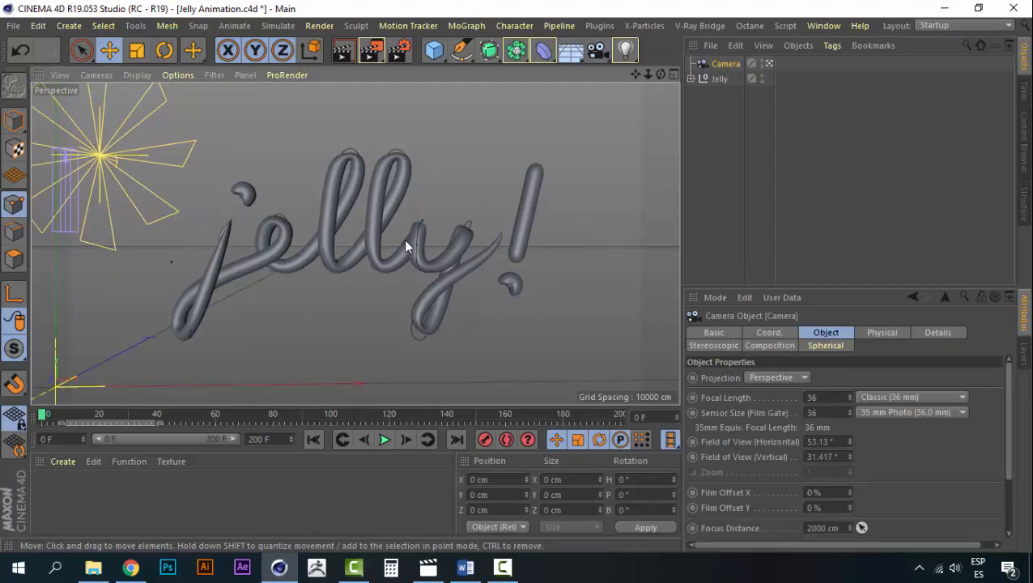
pyautogui.scroll(2, 403, 239)
pyautogui.keyDown('alt'); pyautogui.moveTo(395, 245); pyautogui.dragTo(401, 254, button='middle'); pyautogui.keyUp('alt')
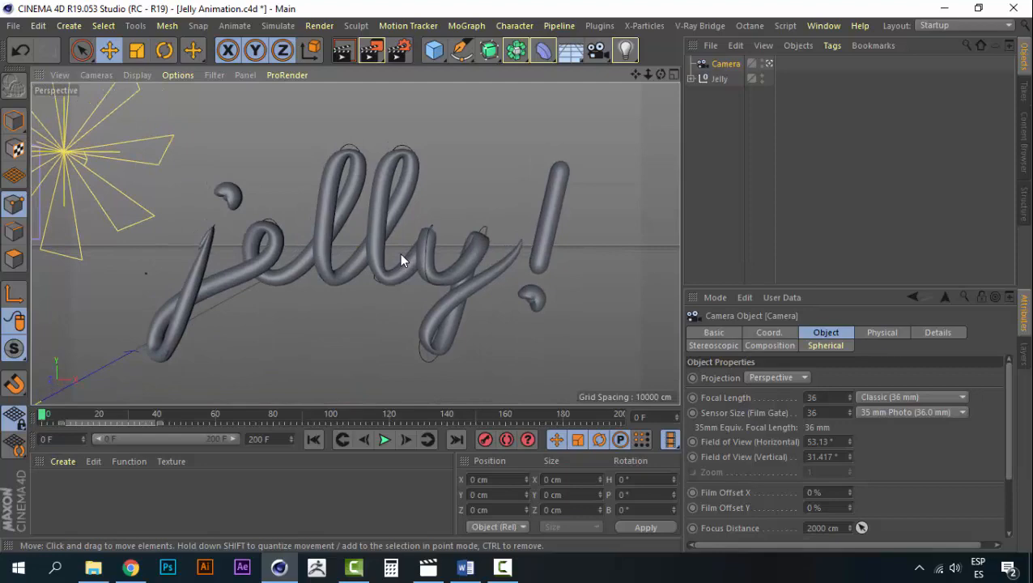
# Check the output size and resolution in the render settings.
pyautogui.click(319, 25)
pyautogui.click(354, 237)
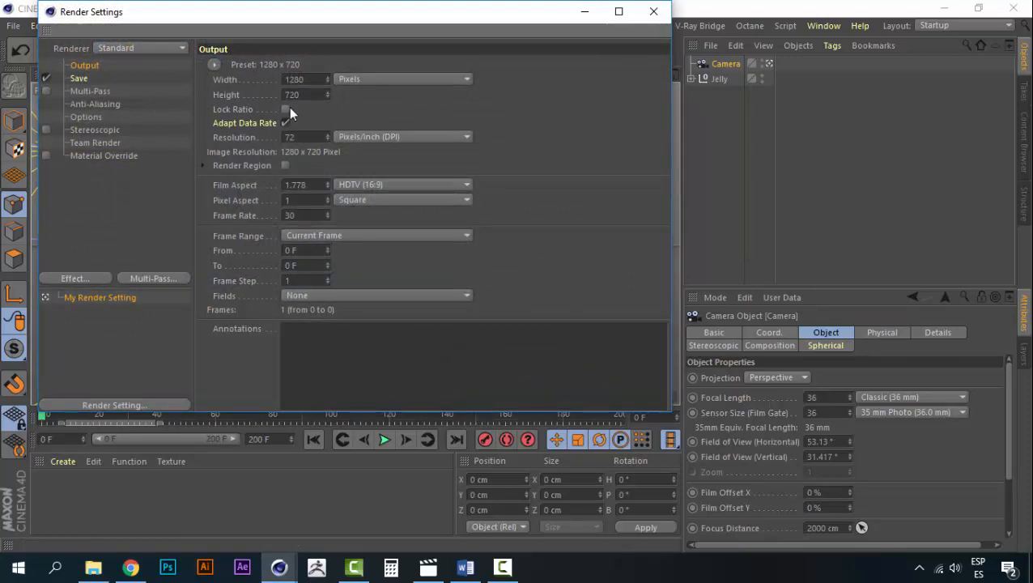
pyautogui.moveTo(308, 137); pyautogui.dragTo(259, 138)
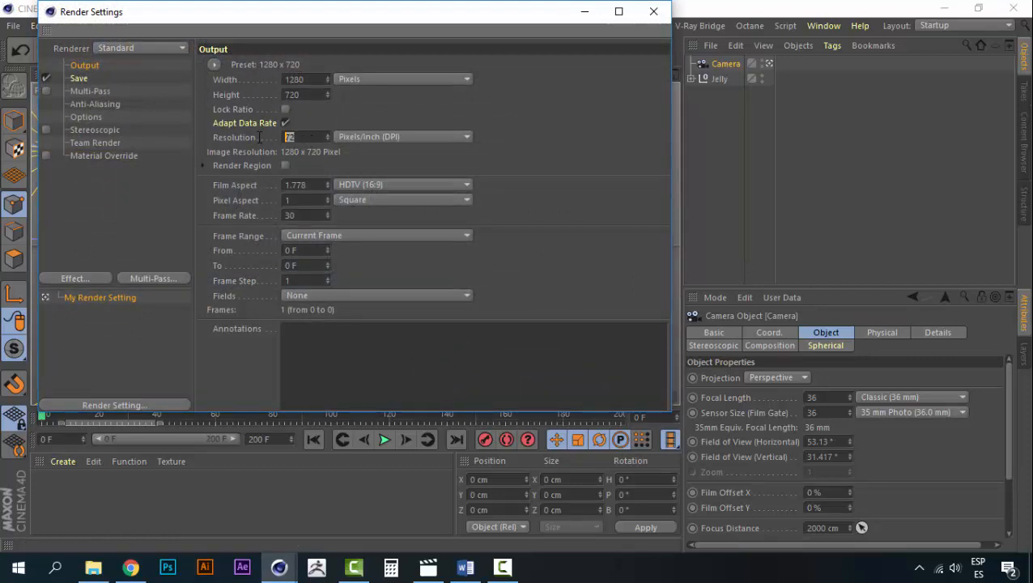
pyautogui.click(561, 123)
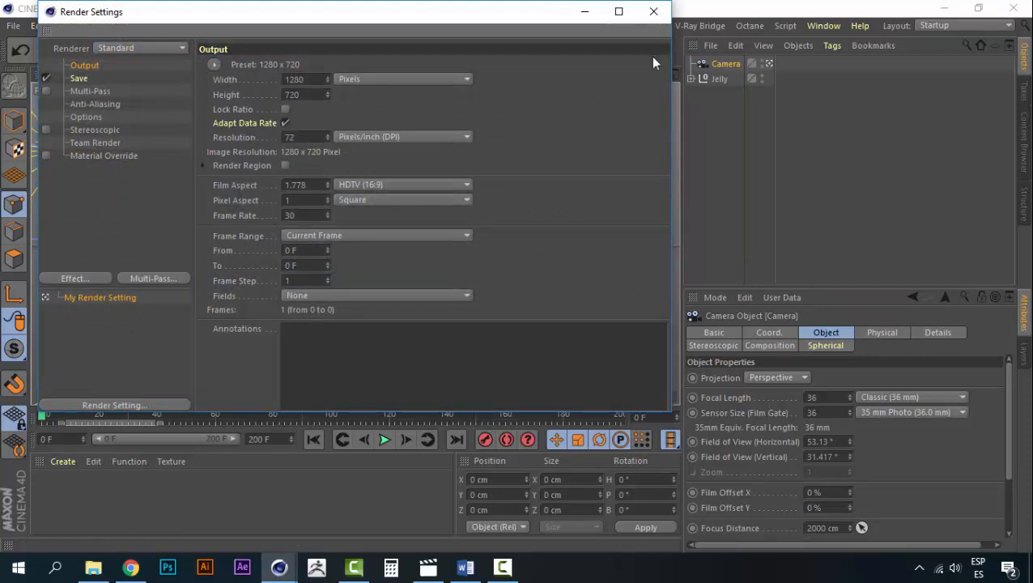
pyautogui.click(654, 12)
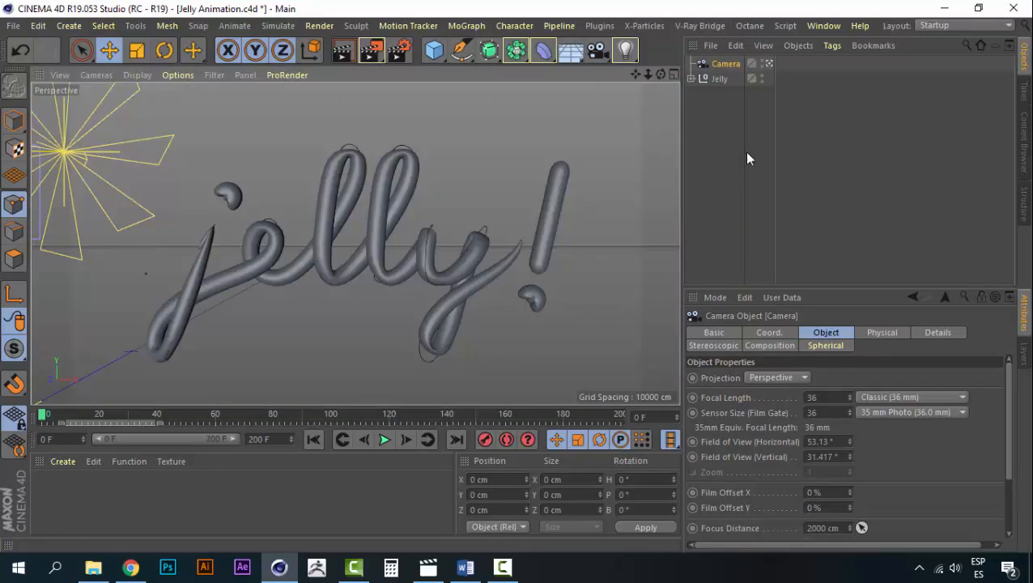
# Adjust the camera's framing of the text slightly and inspect the camera from outside before returning to its view.
pyautogui.keyDown('alt'); pyautogui.moveTo(612, 233); pyautogui.dragTo(609, 236, button='middle'); pyautogui.keyUp('alt')
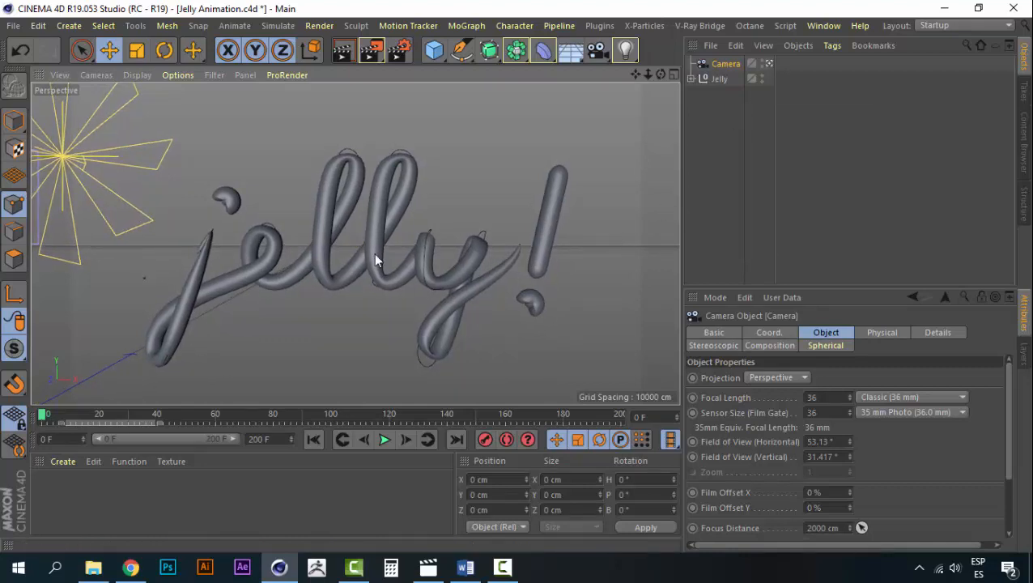
pyautogui.click(770, 63)
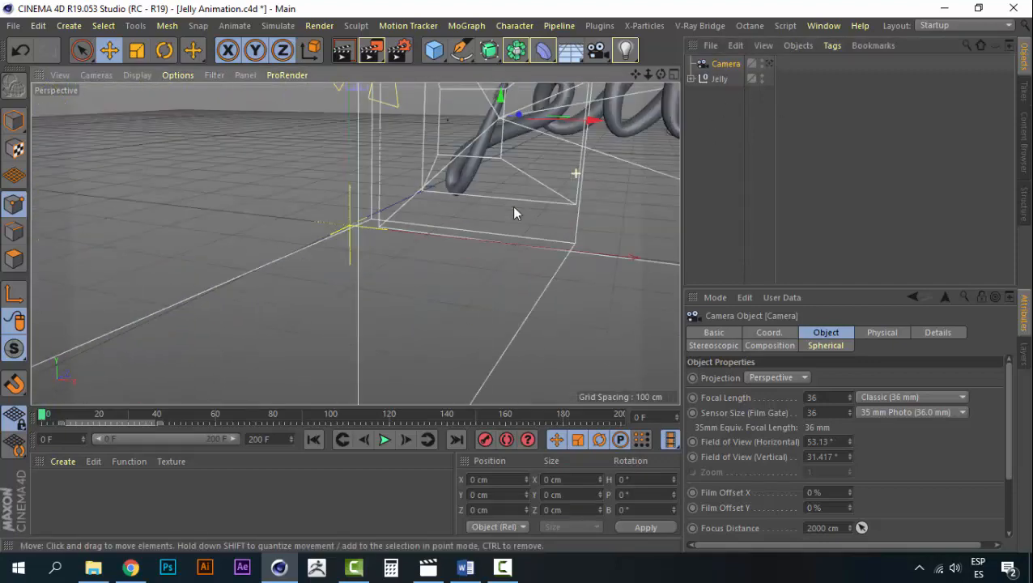
pyautogui.keyDown('alt'); pyautogui.moveTo(513, 208); pyautogui.dragTo(512, 207); pyautogui.keyUp('alt')
pyautogui.moveTo(356, 242)
pyautogui.keyDown('alt'); pyautogui.mouseDown()
pyautogui.moveTo(535, 221)
pyautogui.moveTo(332, 319)
pyautogui.mouseUp(); pyautogui.keyUp('alt')
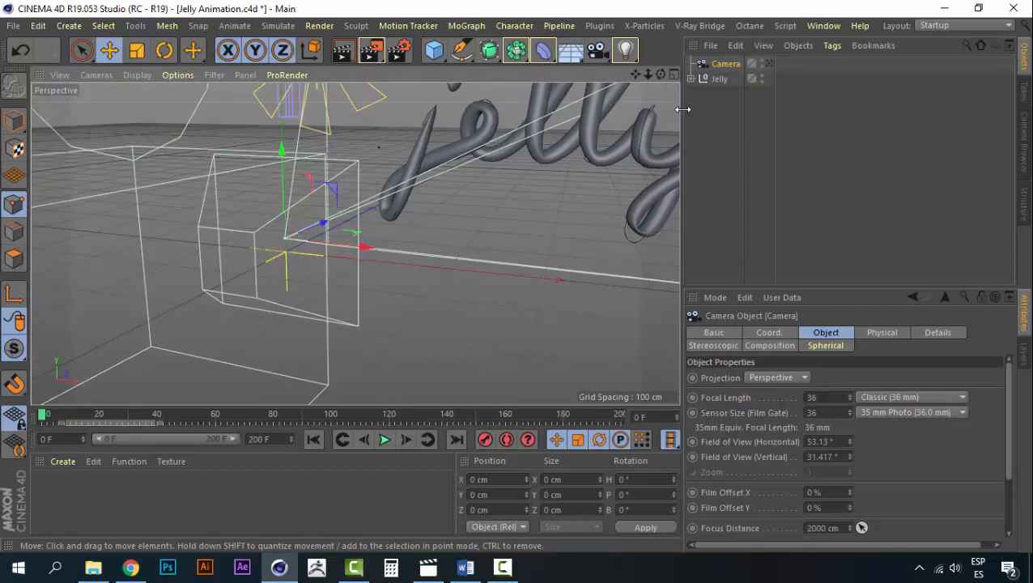
pyautogui.click(769, 64)
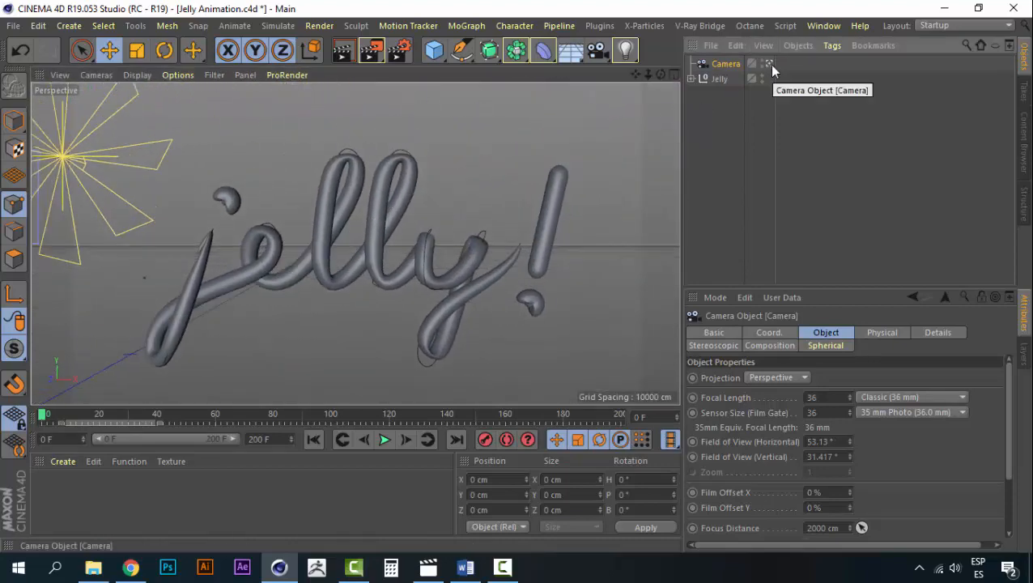
# Add a Background object to the scene and apply a new material to it.
pyautogui.click(571, 50)
pyautogui.click(629, 180)
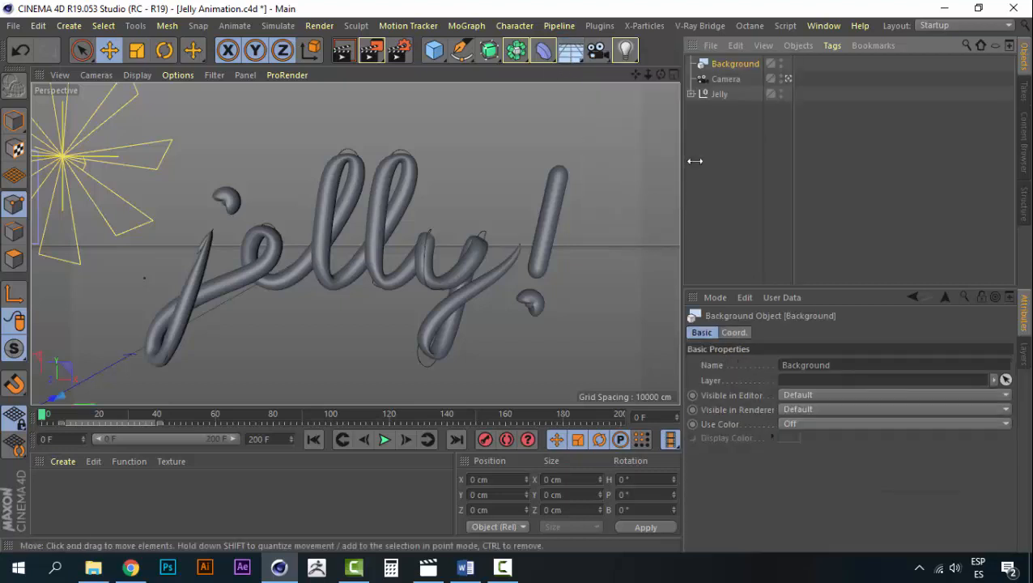
pyautogui.doubleClick(113, 492)
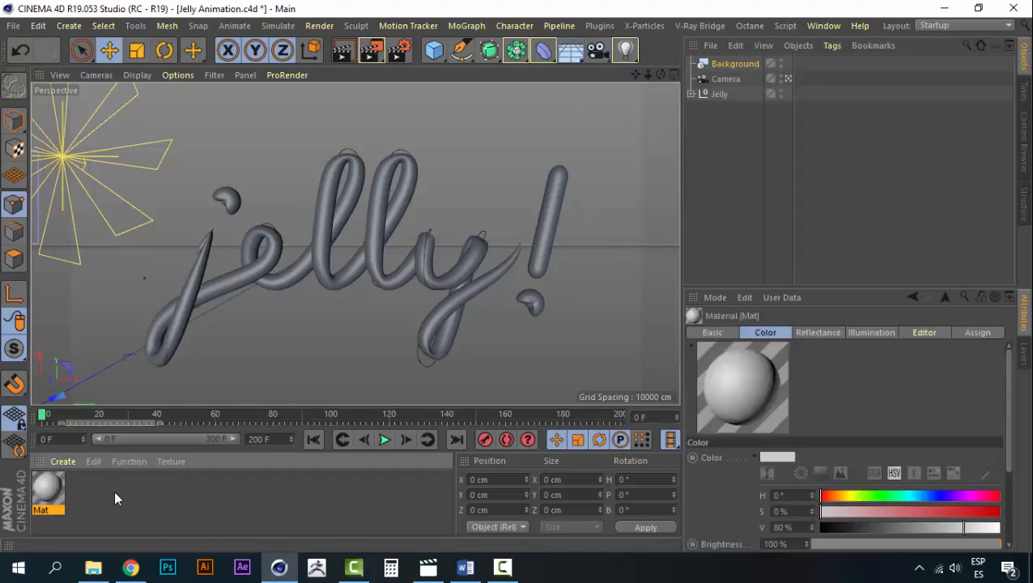
pyautogui.moveTo(53, 495); pyautogui.dragTo(733, 63)
# Load a Gradient shader as the color texture of the background material.
pyautogui.doubleClick(48, 490)
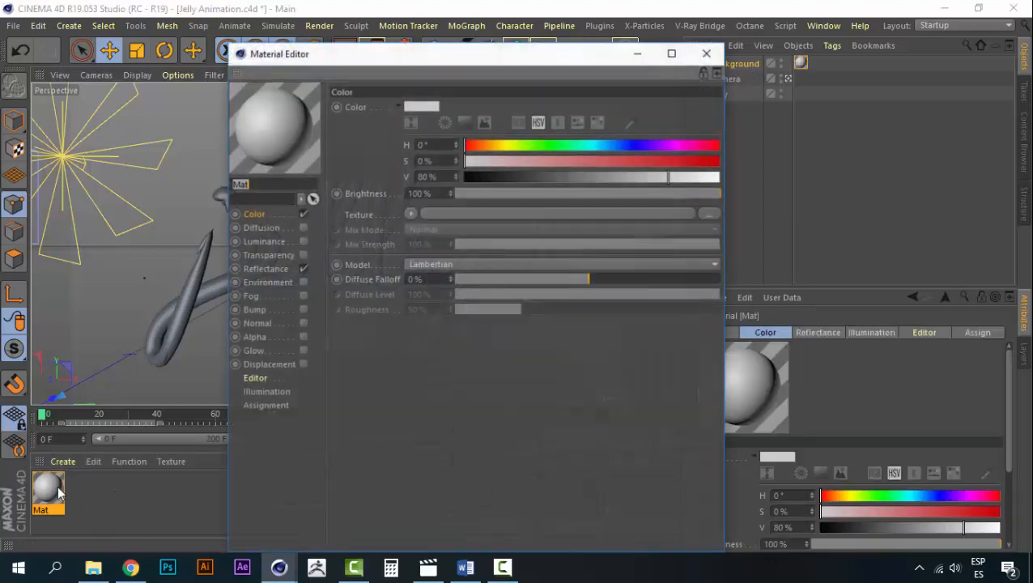
pyautogui.click(412, 213)
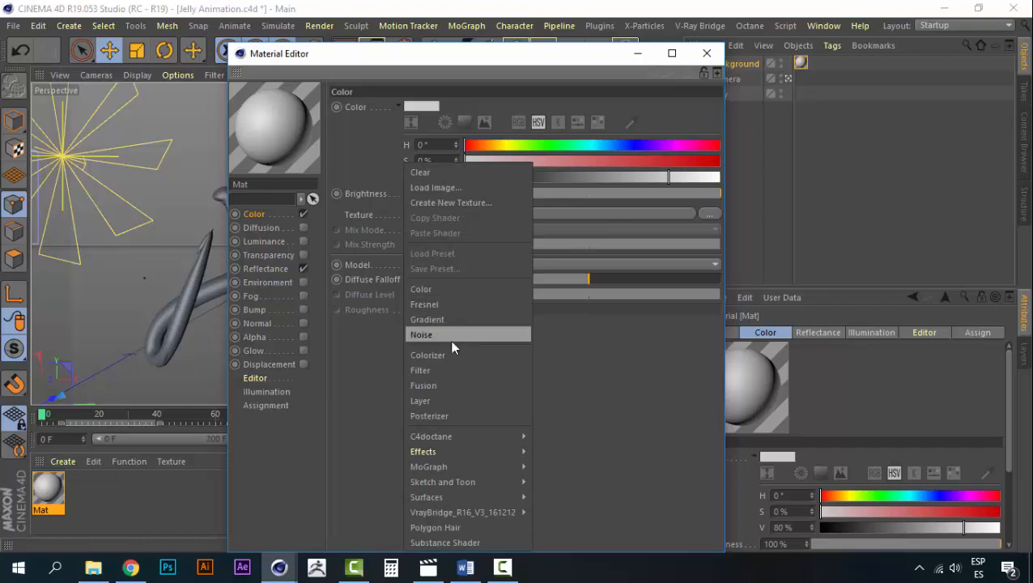
pyautogui.click(455, 321)
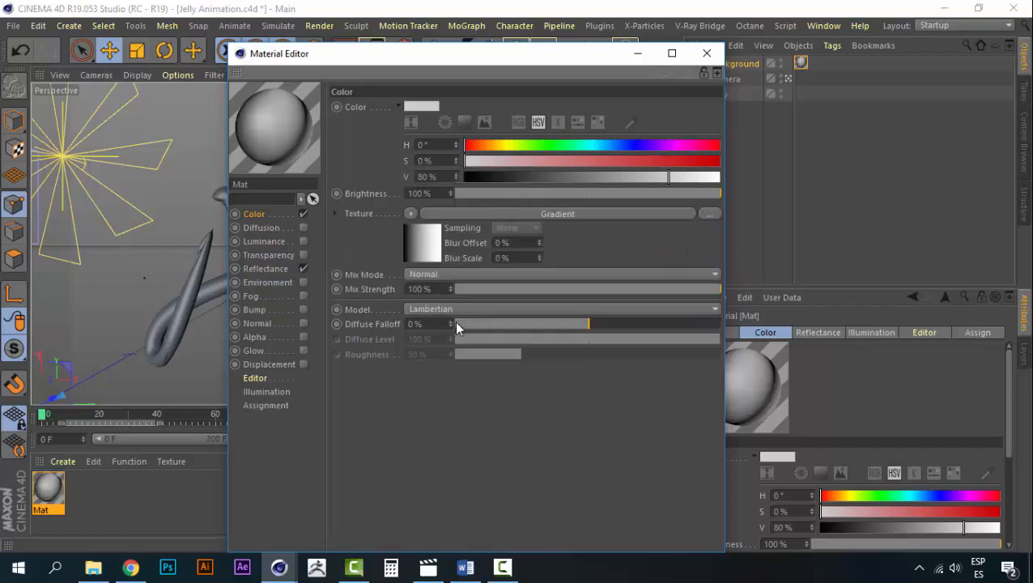
# Check the backdrop in the Jelly_1 reference video and set the background gradient's type to 2D - Circular.
pyautogui.click(428, 567)
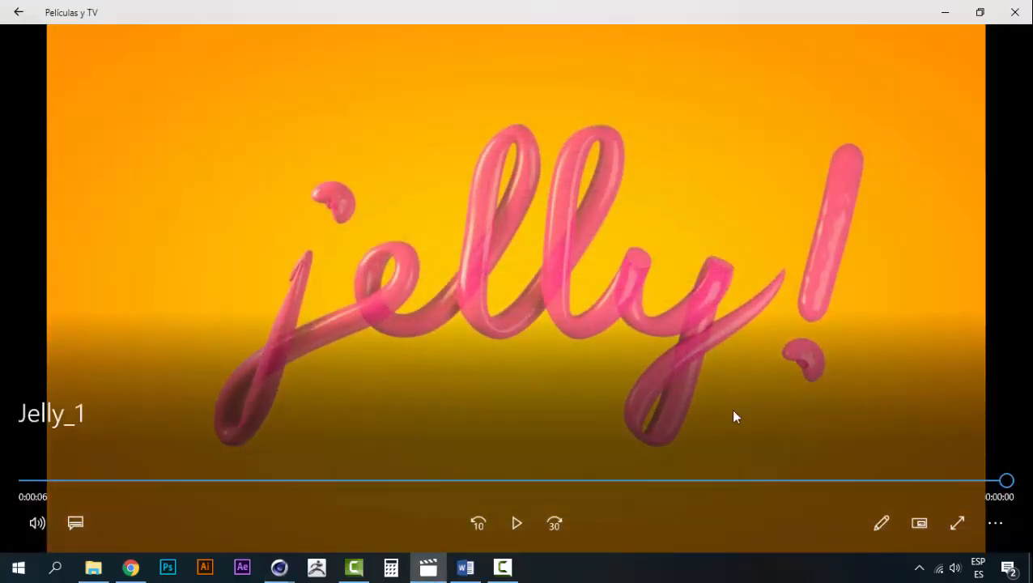
pyautogui.click(950, 13)
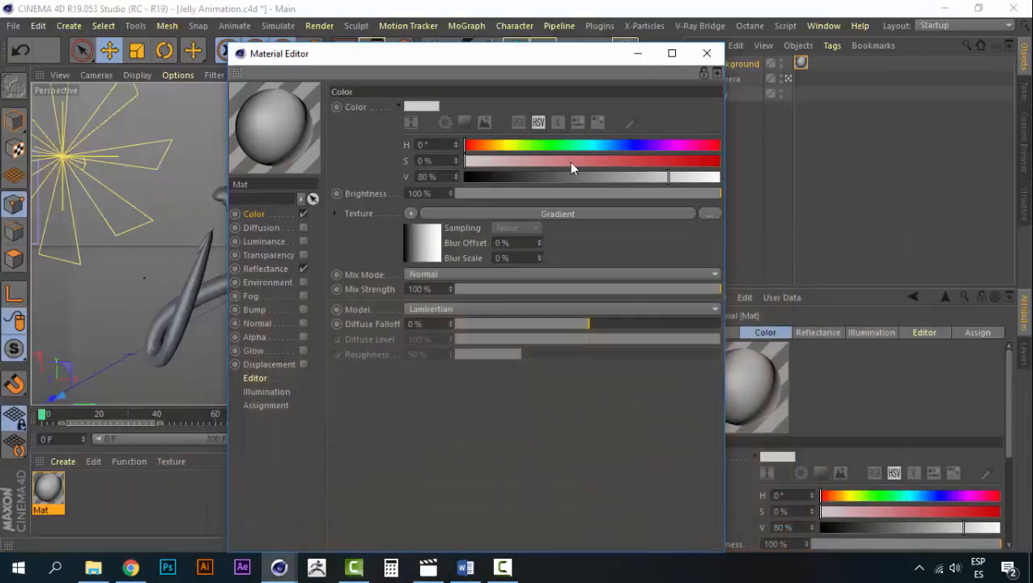
pyautogui.click(544, 214)
pyautogui.click(428, 236)
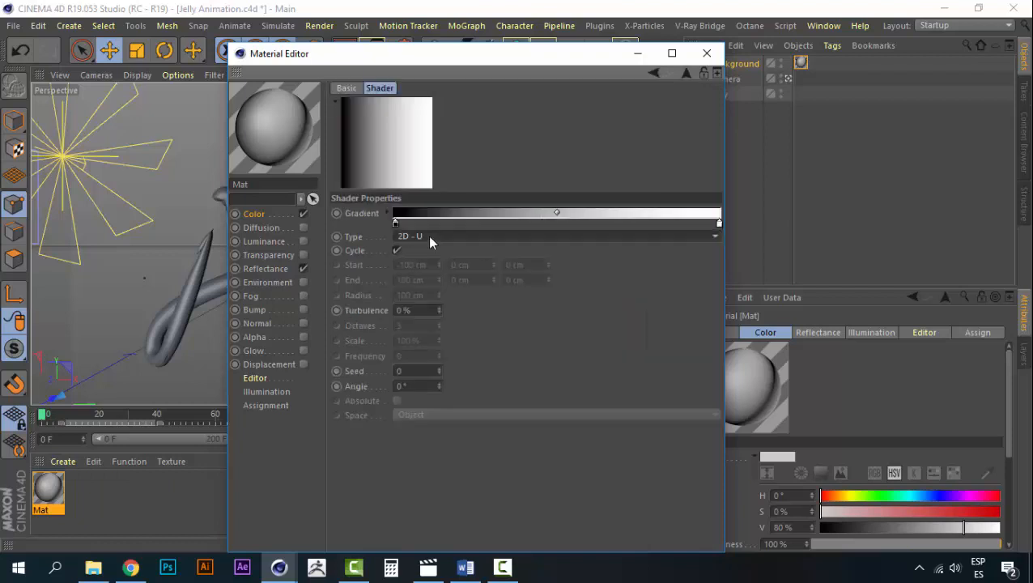
pyautogui.click(432, 299)
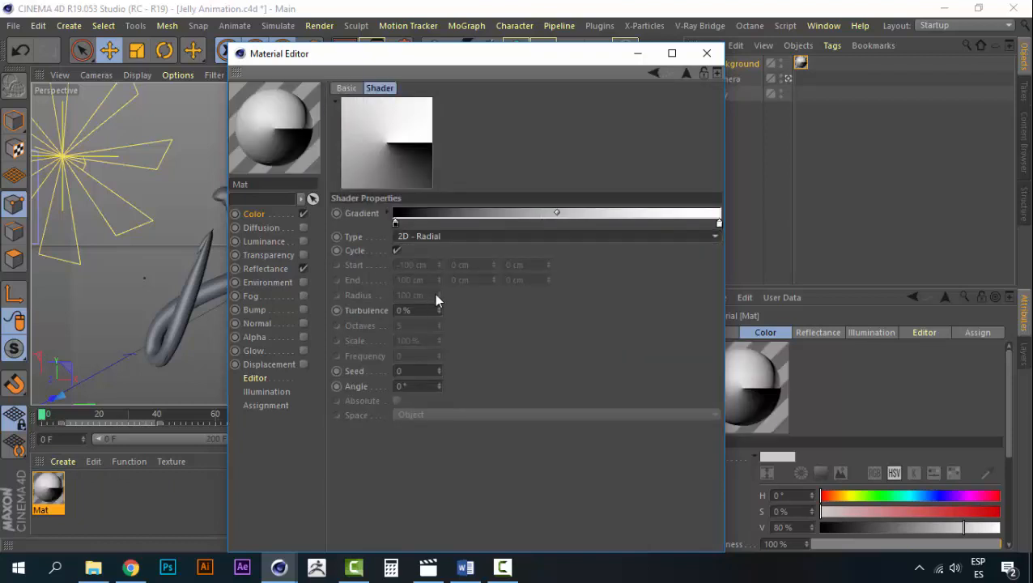
pyautogui.click(462, 239)
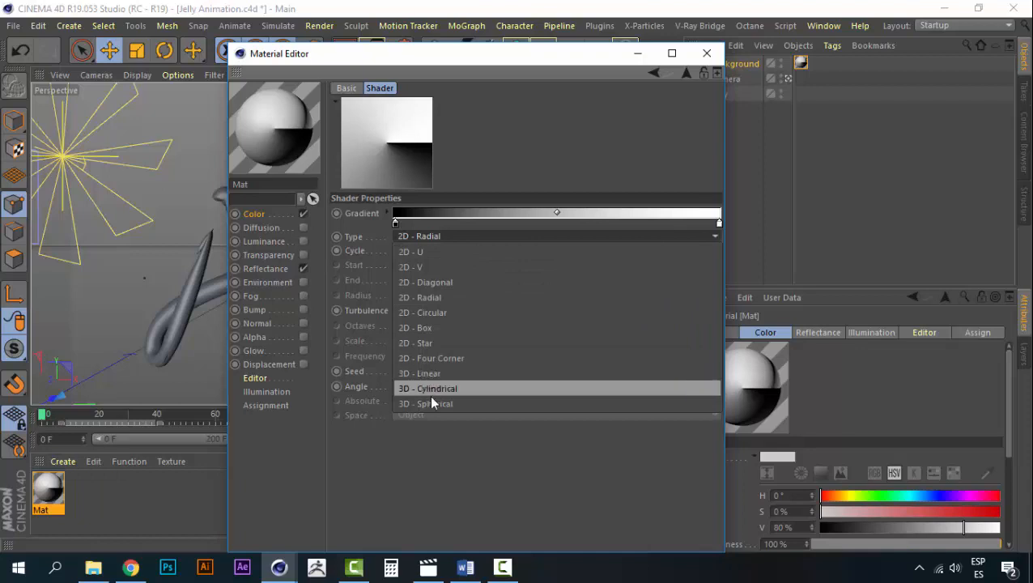
pyautogui.click(446, 312)
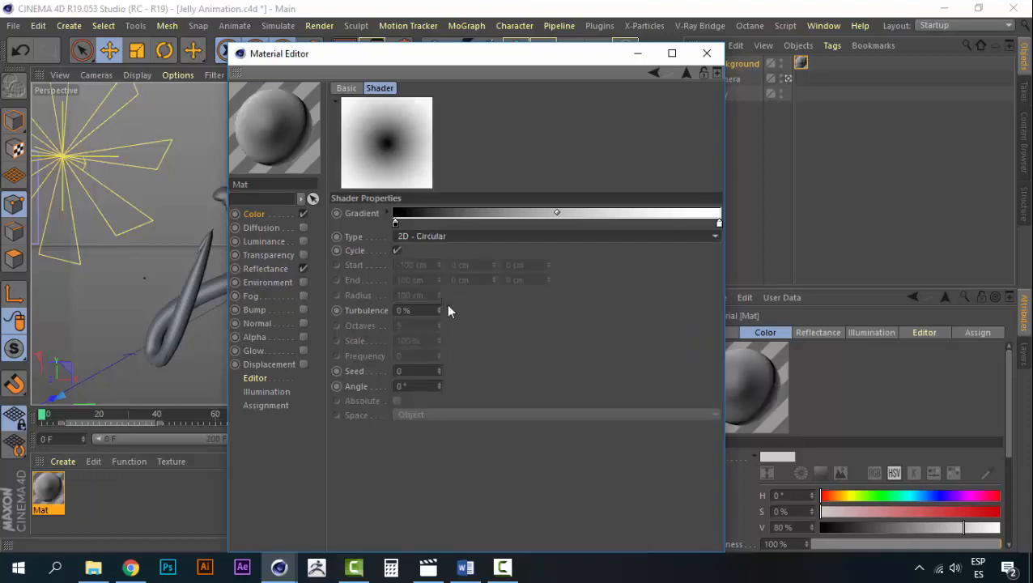
pyautogui.click(454, 239)
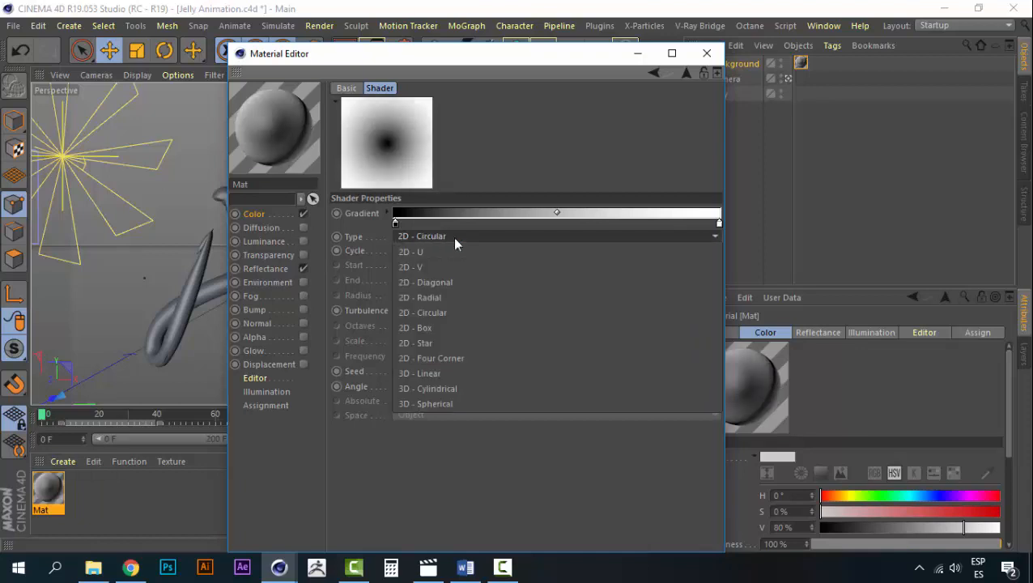
pyautogui.click(436, 299)
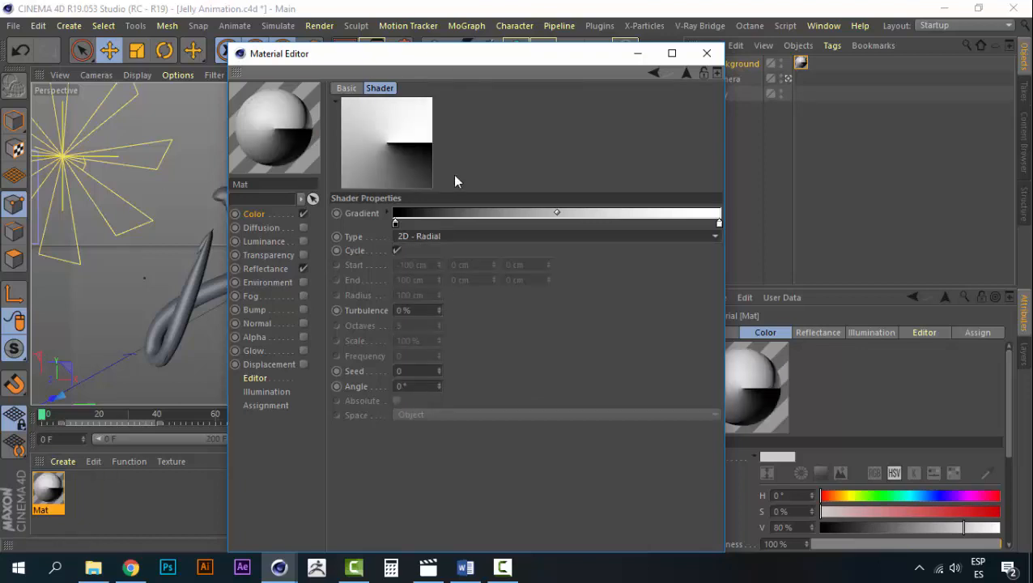
pyautogui.click(435, 235)
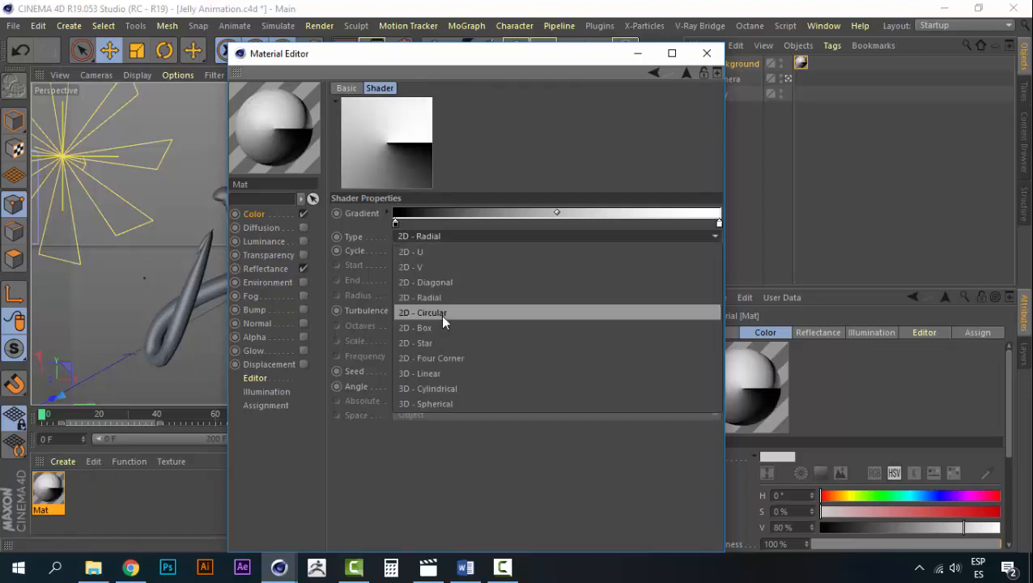
pyautogui.click(443, 317)
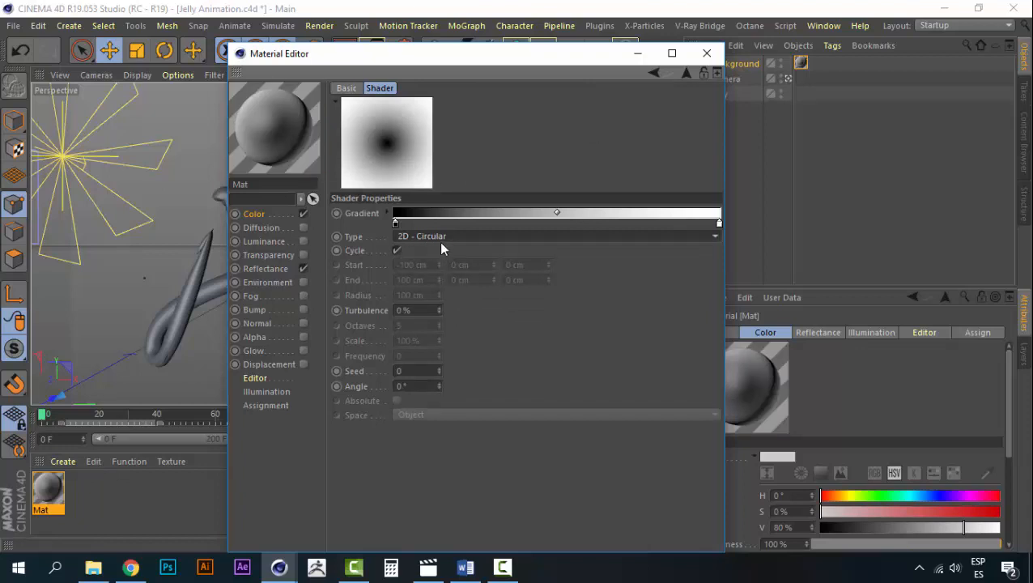
# Color the gradient's start knot yellow with hue 52°, saturation 100% and value 100%.
pyautogui.doubleClick(396, 223)
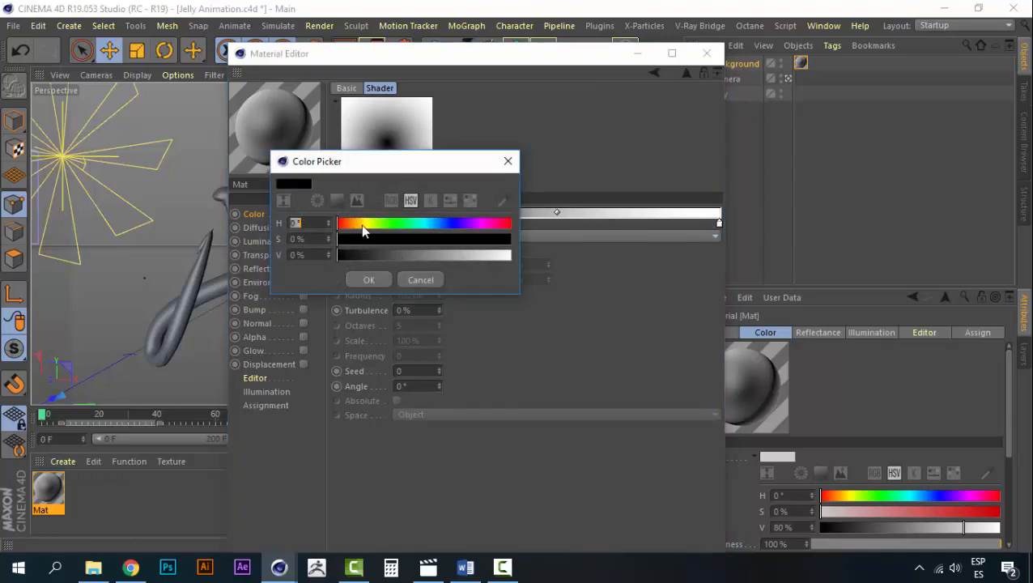
pyautogui.moveTo(359, 228); pyautogui.dragTo(534, 234)
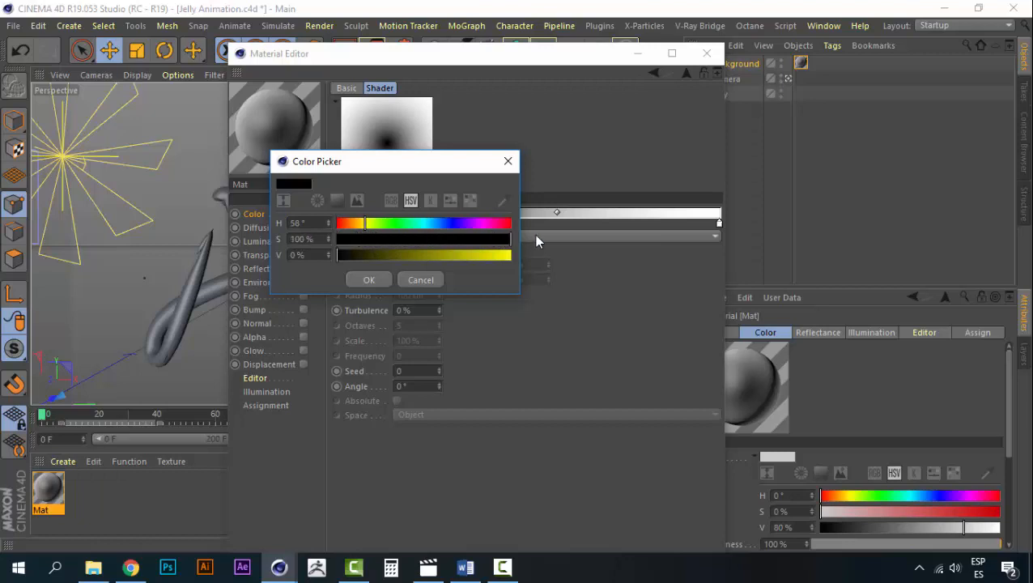
pyautogui.moveTo(466, 255); pyautogui.dragTo(531, 263)
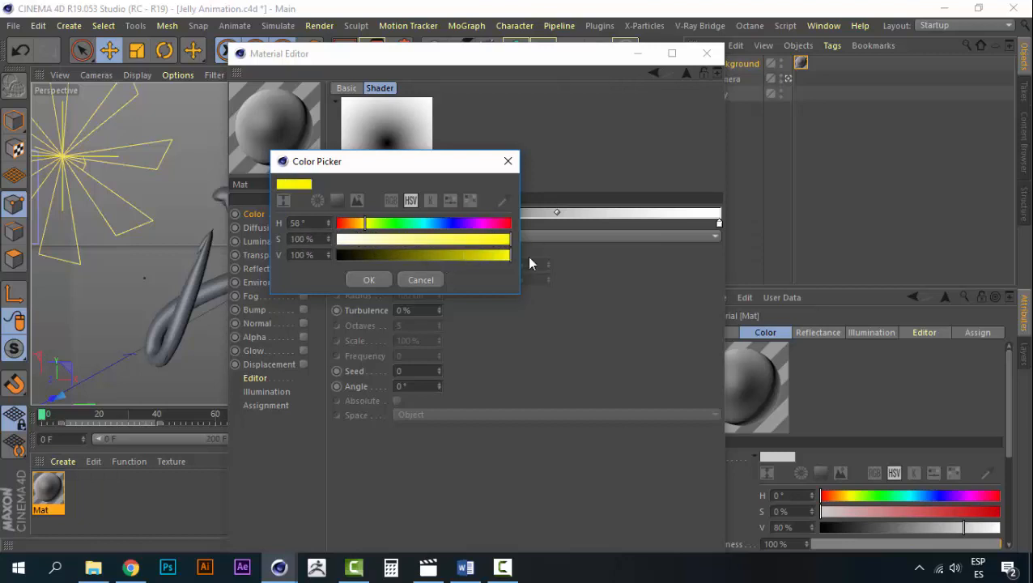
pyautogui.click(362, 224)
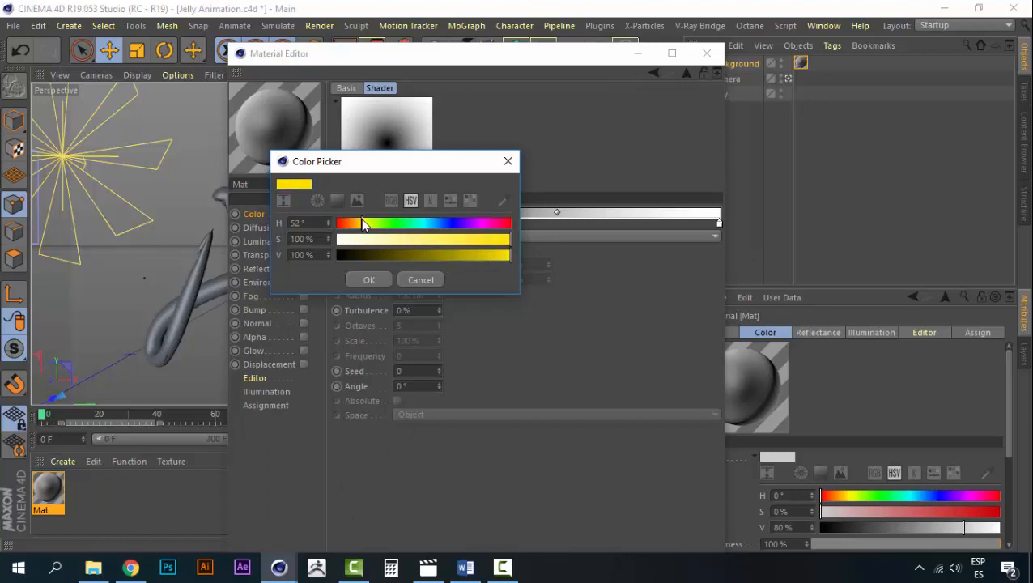
pyautogui.click(365, 278)
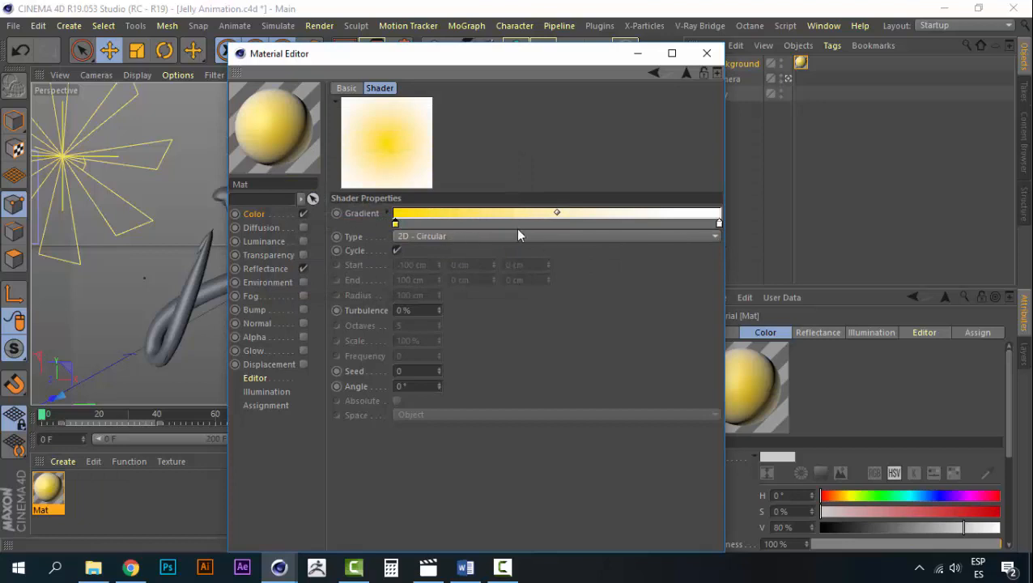
# Color the gradient's end knot orange with hue 39°, saturation 100% and value 100%.
pyautogui.doubleClick(719, 224)
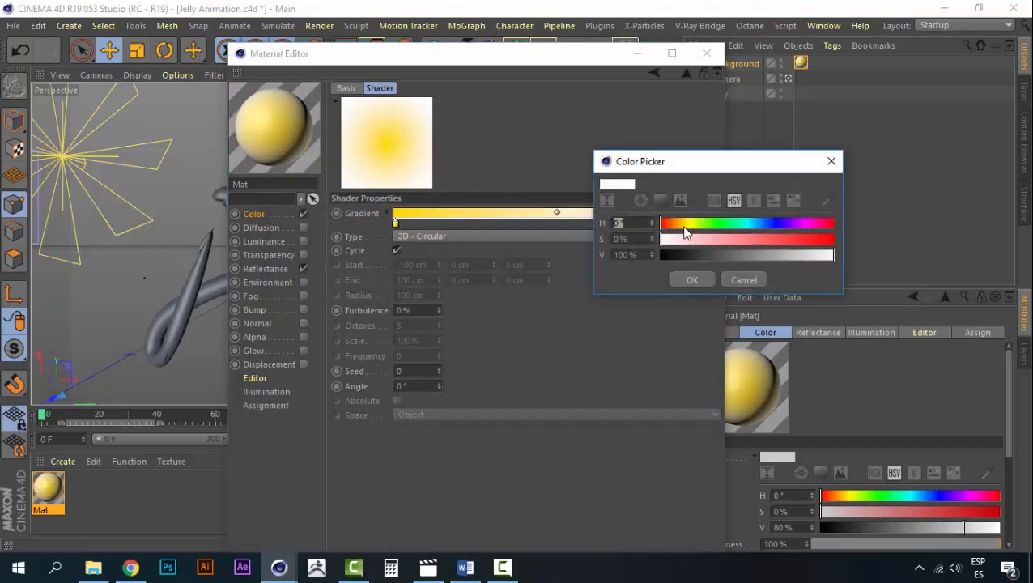
pyautogui.moveTo(684, 228); pyautogui.dragTo(680, 226)
pyautogui.moveTo(742, 240); pyautogui.dragTo(847, 248)
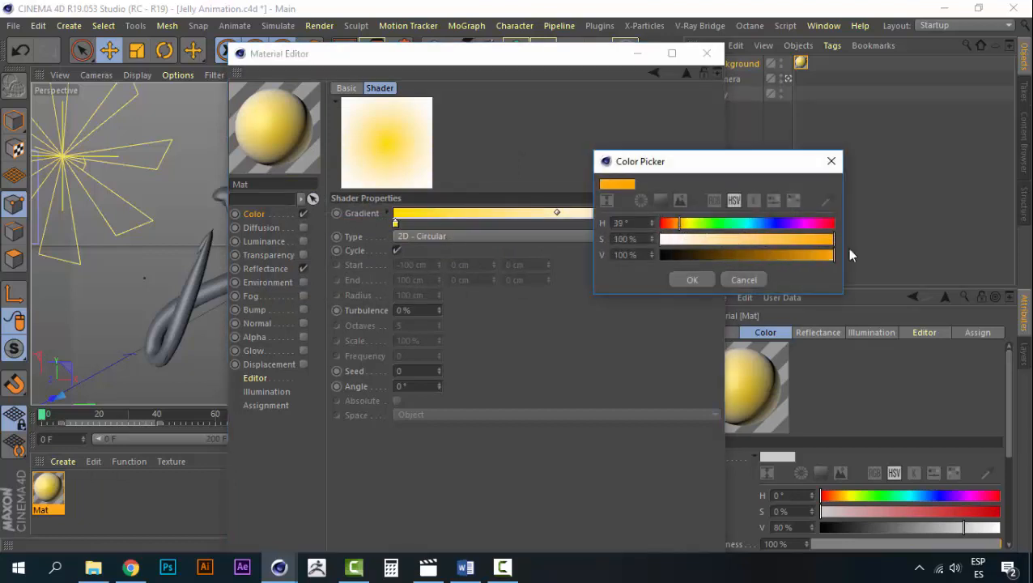
pyautogui.click(705, 278)
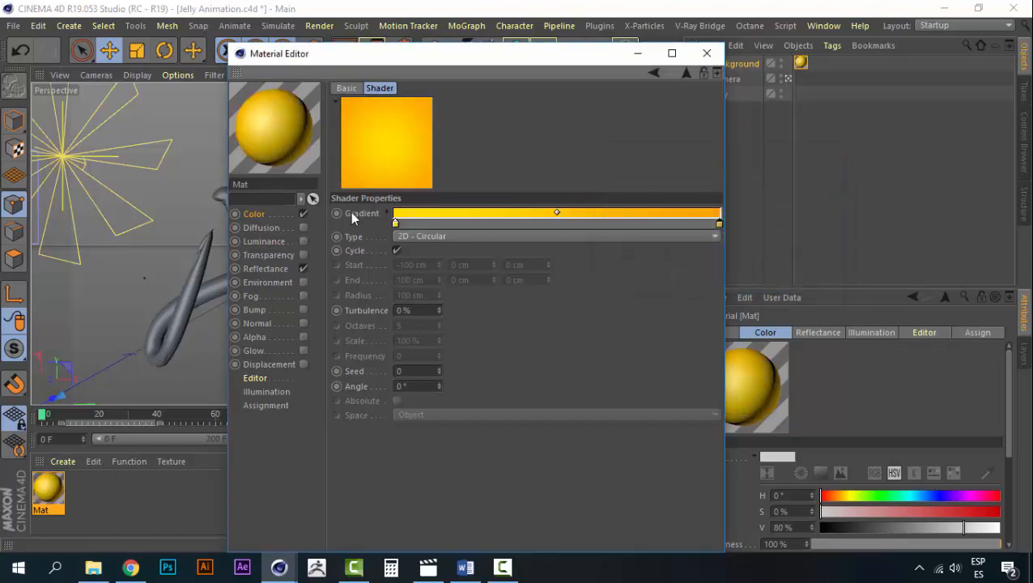
# Close the material settings and render a preview of the view to check the gradient behind the text.
pyautogui.click(707, 53)
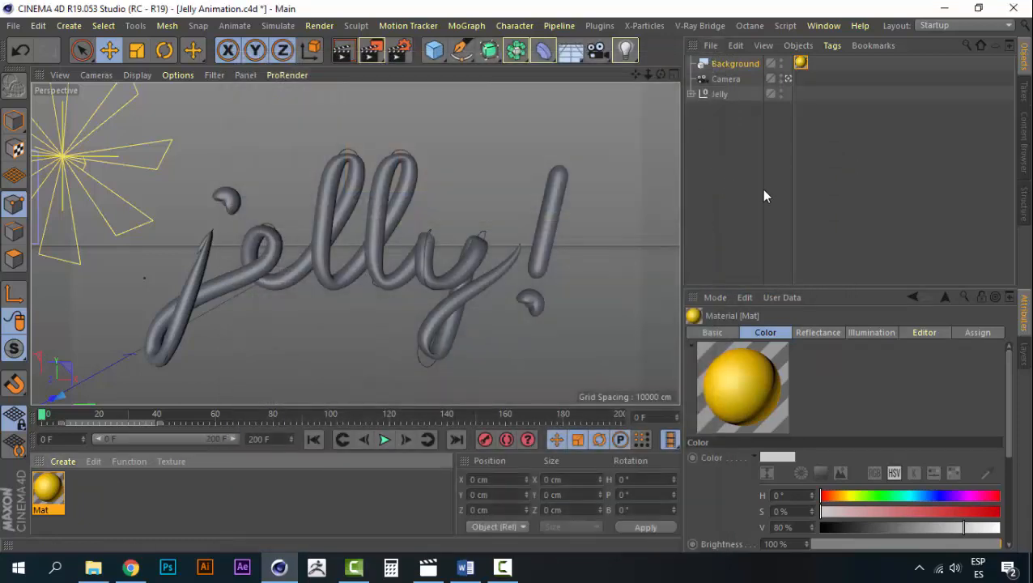
pyautogui.hotkey('ctrl', 'r')
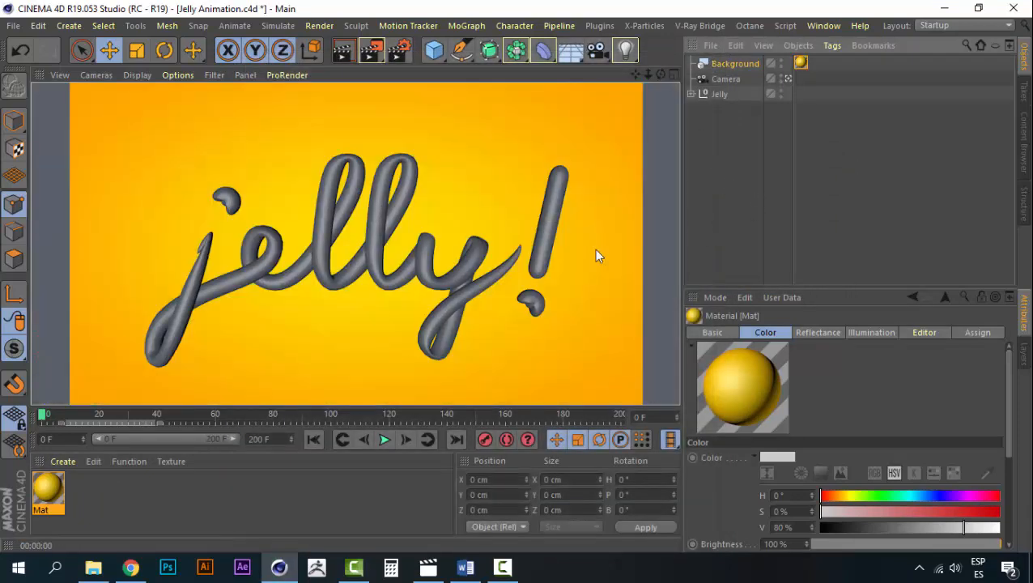
pyautogui.click(747, 143)
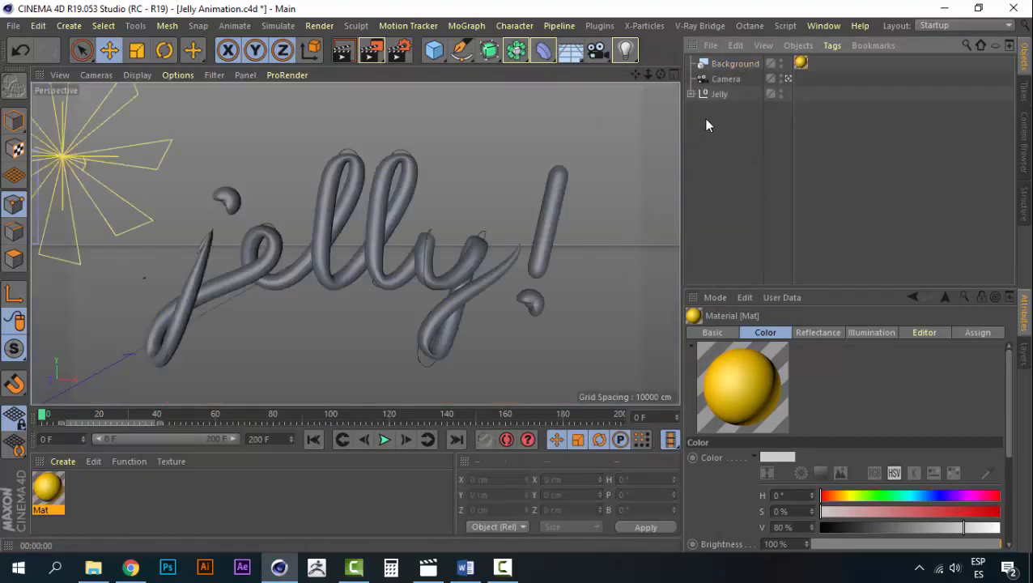
# Leave the camera view, add an Area light and move it along X until it is centered in front of the text.
pyautogui.click(788, 81)
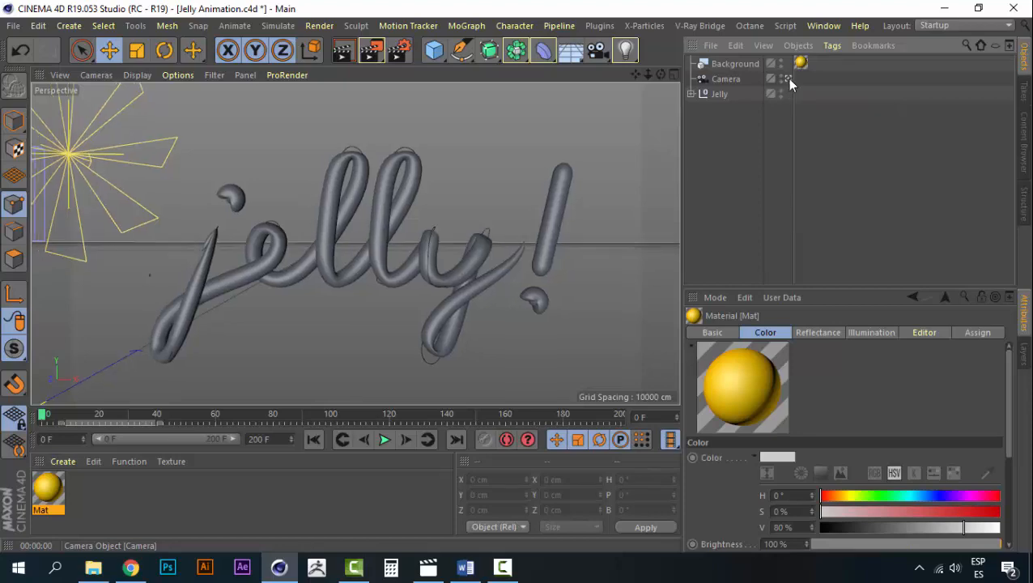
pyautogui.keyDown('alt'); pyautogui.moveTo(527, 213); pyautogui.dragTo(513, 264); pyautogui.keyUp('alt')
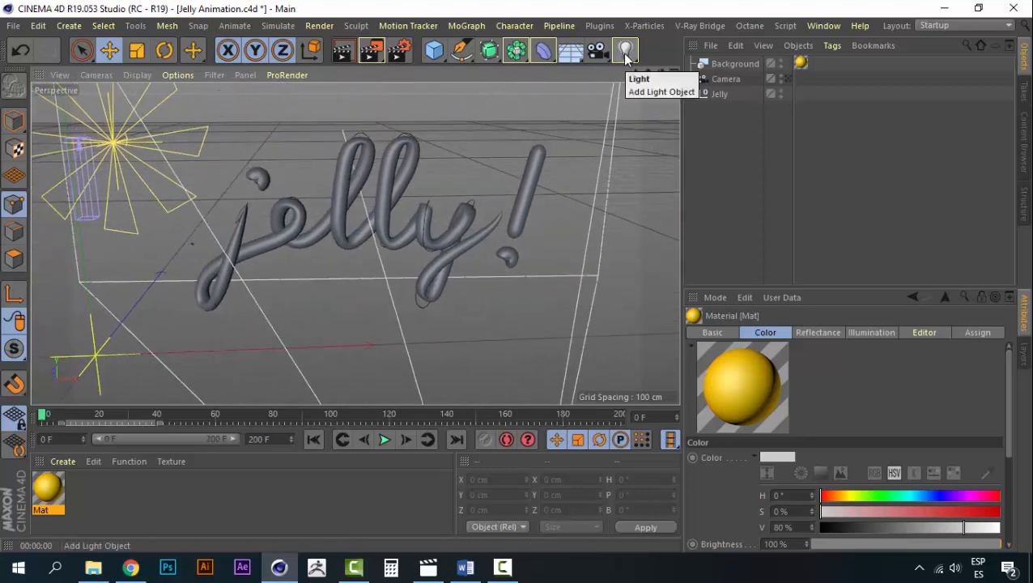
pyautogui.moveTo(629, 53); pyautogui.dragTo(769, 96)
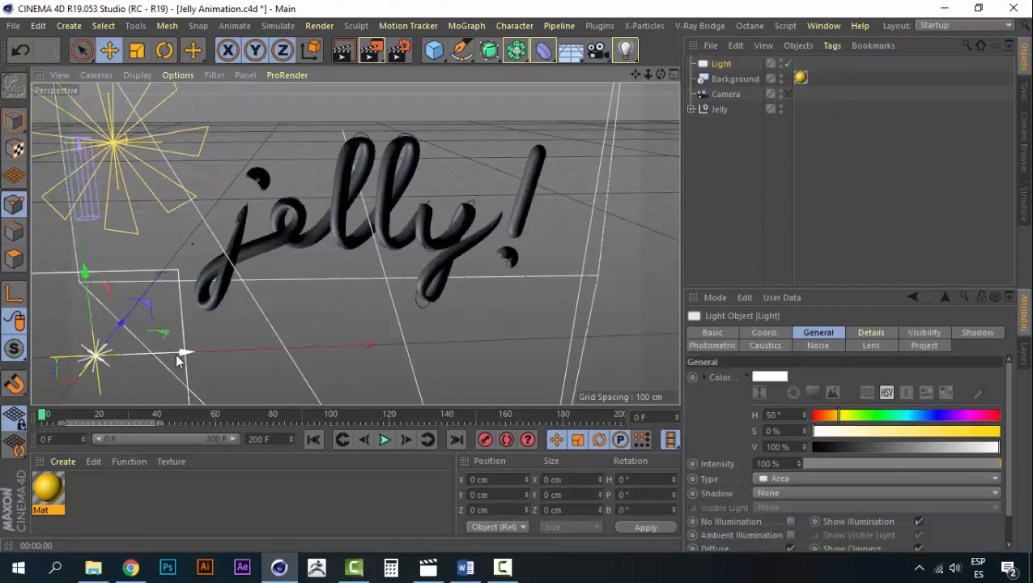
pyautogui.moveTo(184, 353); pyautogui.dragTo(432, 354)
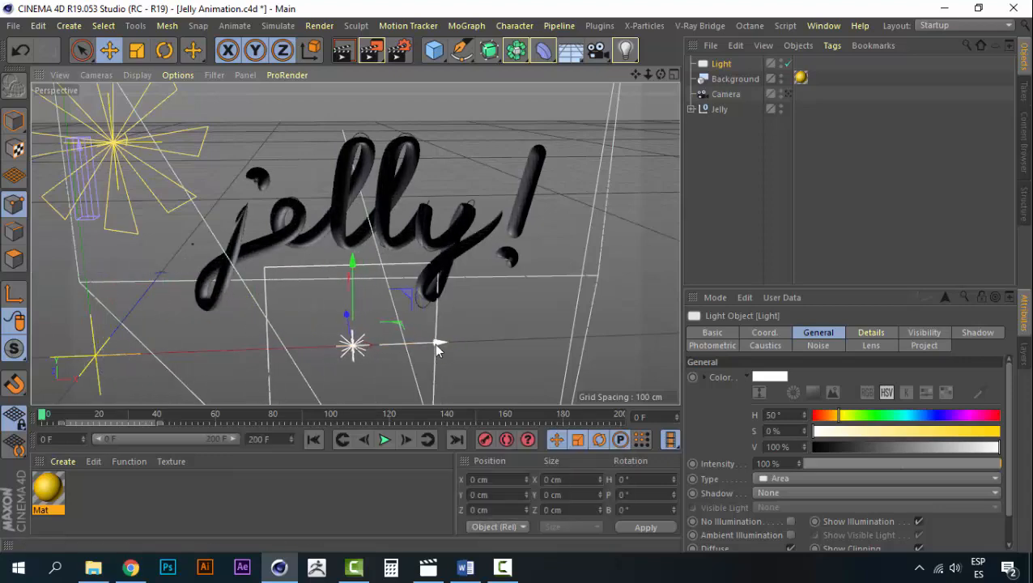
# Tilt the area light upward toward the jelly! text and check its orientation from the side and front.
pyautogui.keyDown('alt'); pyautogui.moveTo(579, 284); pyautogui.dragTo(366, 350); pyautogui.keyUp('alt')
pyautogui.moveTo(348, 283)
pyautogui.mouseDown()
pyautogui.moveTo(353, 208)
pyautogui.moveTo(340, 282)
pyautogui.moveTo(353, 293)
pyautogui.mouseUp()
pyautogui.press('r')
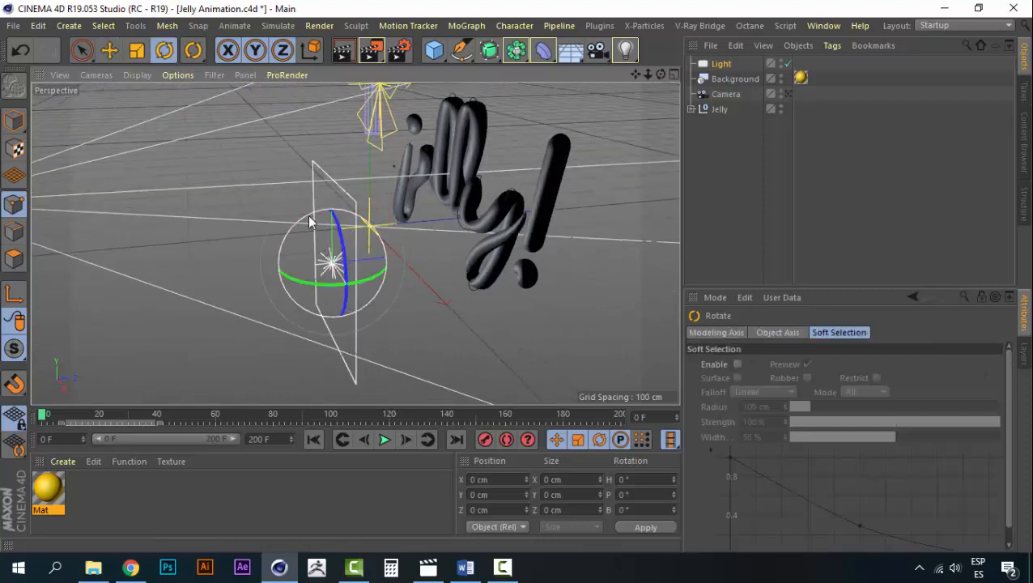
pyautogui.moveTo(340, 233); pyautogui.dragTo(340, 237)
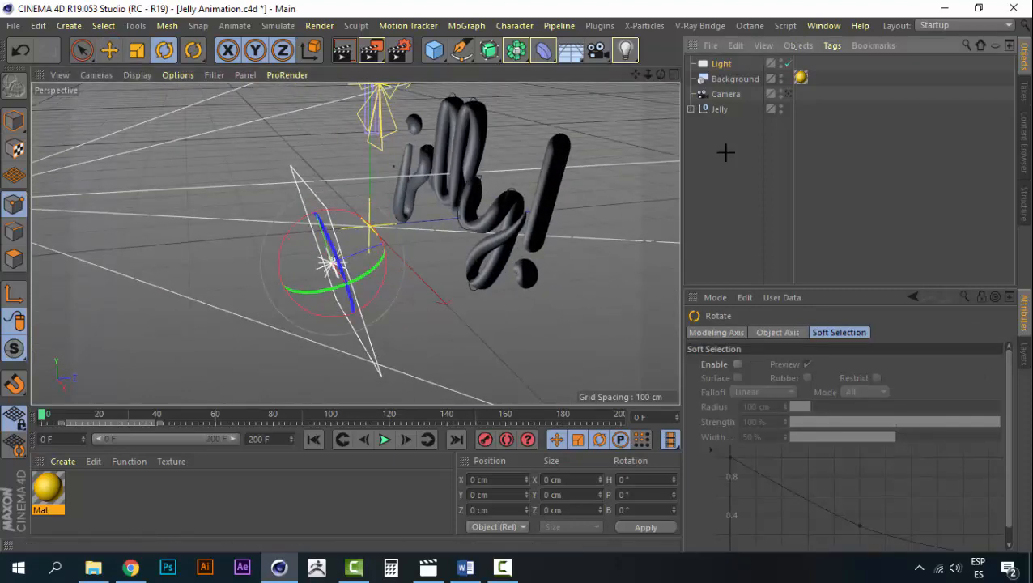
pyautogui.click(727, 153)
pyautogui.click(721, 63)
pyautogui.moveTo(486, 217)
pyautogui.keyDown('alt'); pyautogui.mouseDown()
pyautogui.moveTo(460, 204)
pyautogui.moveTo(546, 210)
pyautogui.moveTo(478, 248)
pyautogui.moveTo(497, 240)
pyautogui.moveTo(490, 231)
pyautogui.mouseUp(); pyautogui.keyUp('alt')
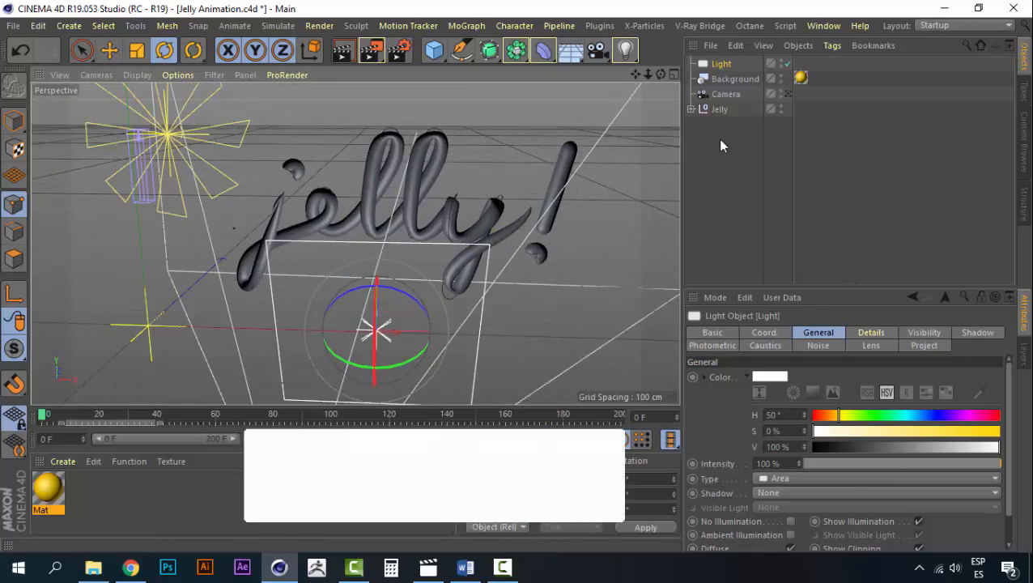
pyautogui.keyDown('alt'); pyautogui.moveTo(498, 308); pyautogui.dragTo(494, 332); pyautogui.keyUp('alt')
# Duplicate the area light and rename the copy "second light".
pyautogui.click(722, 65)
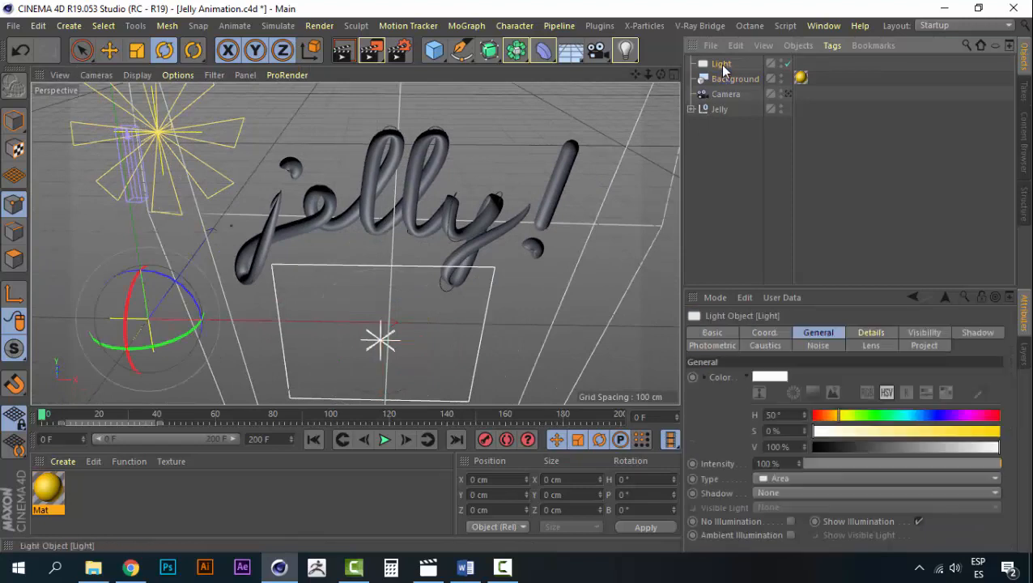
pyautogui.hotkey('ctrl', 'c')
pyautogui.hotkey('ctrl', 'v')
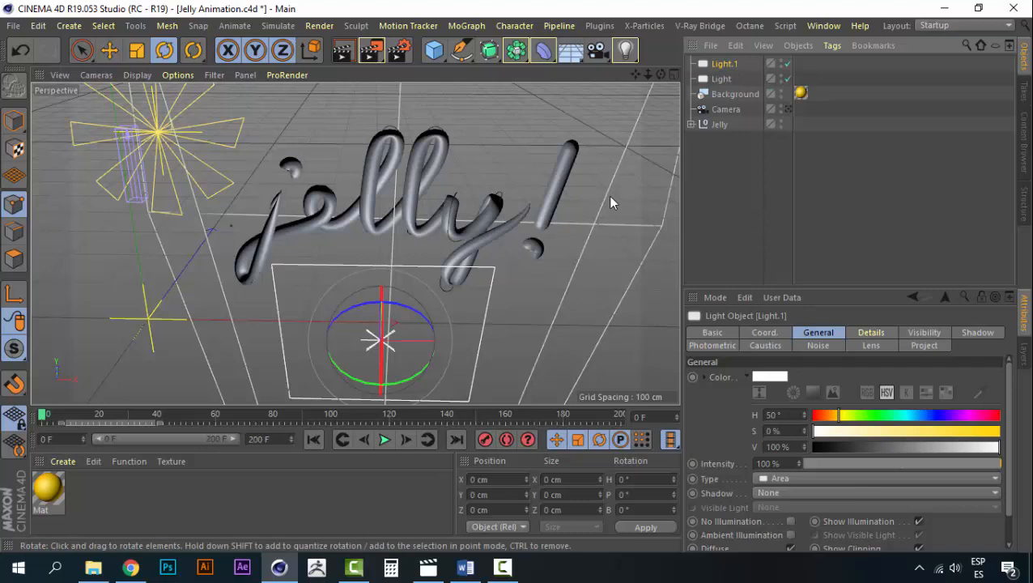
pyautogui.doubleClick(723, 64)
pyautogui.write('seco')
pyautogui.write('light')
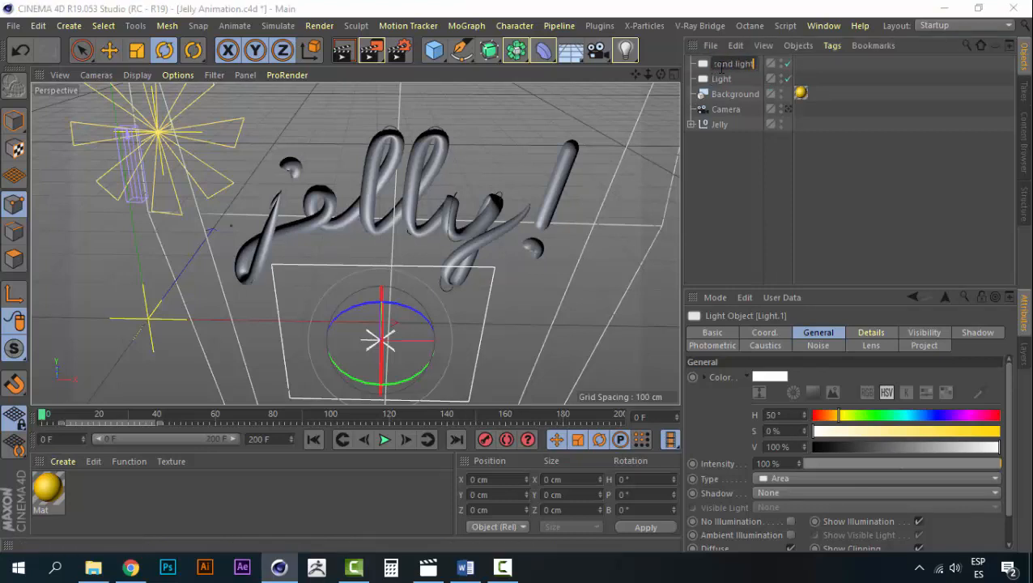
pyautogui.press('Return')
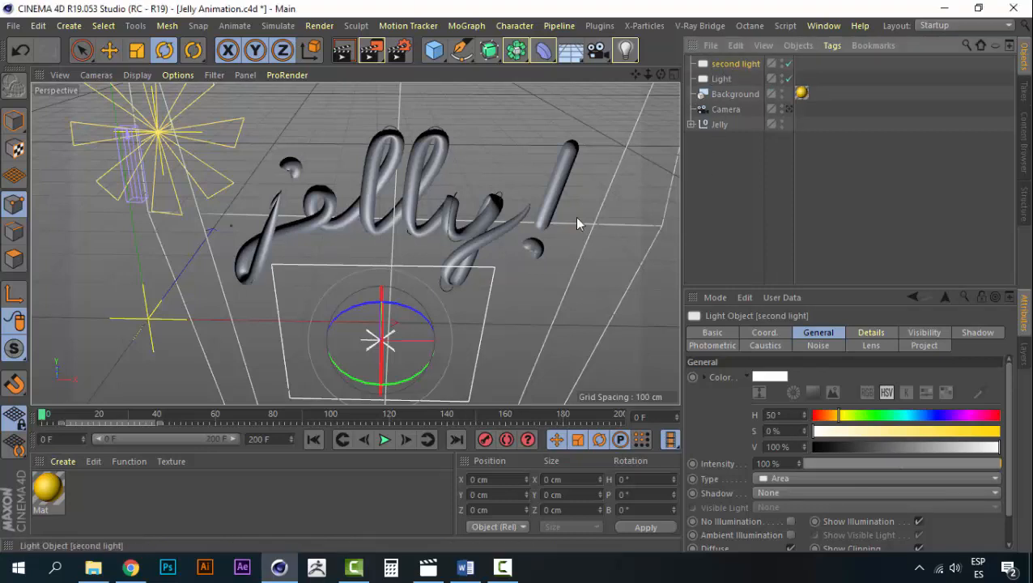
# Move the second light along X past the exclamation mark and raise it to about the height of the text.
pyautogui.press('e')
pyautogui.keyDown('ctrl'); pyautogui.moveTo(448, 346); pyautogui.dragTo(677, 325); pyautogui.keyUp('ctrl')
pyautogui.keyDown('alt'); pyautogui.moveTo(592, 306); pyautogui.dragTo(493, 290, button='middle'); pyautogui.keyUp('alt')
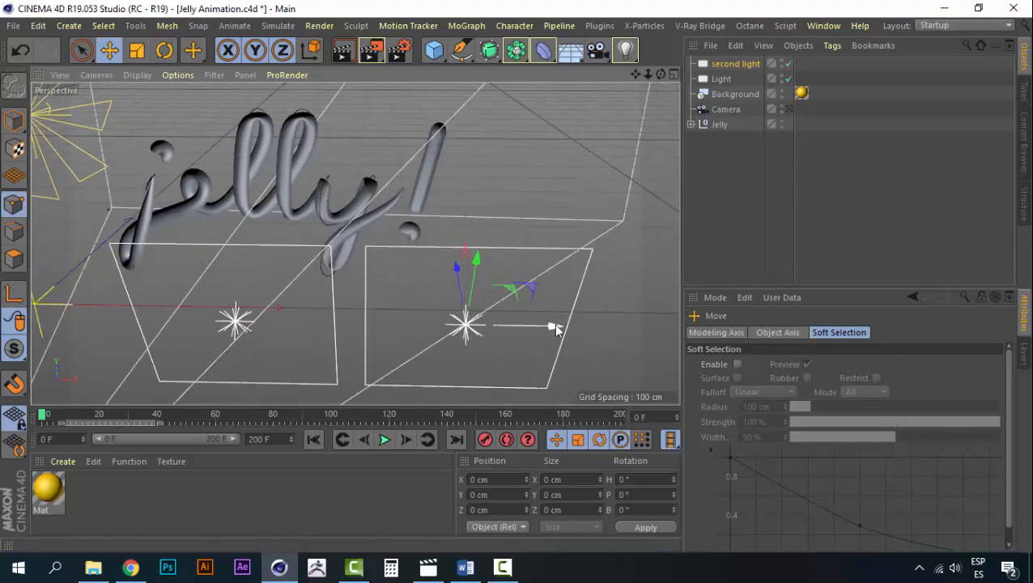
pyautogui.moveTo(559, 326); pyautogui.dragTo(623, 326)
pyautogui.moveTo(559, 268); pyautogui.dragTo(560, 157)
# Rotate the second light sideways to face the text and adjust its position beside the exclamation mark.
pyautogui.press('r')
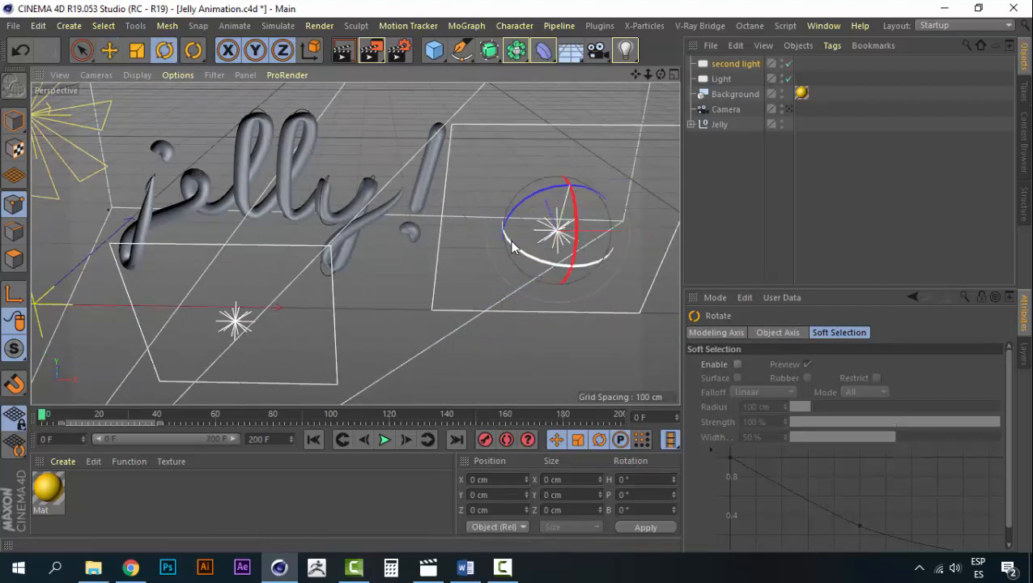
pyautogui.moveTo(512, 237); pyautogui.dragTo(542, 261)
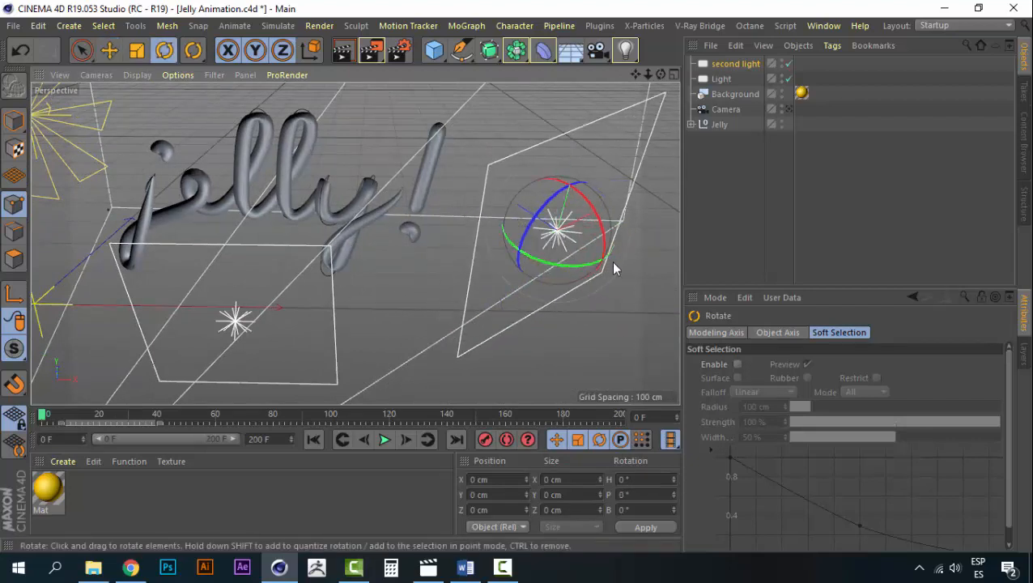
pyautogui.press('e')
pyautogui.moveTo(525, 212); pyautogui.dragTo(543, 224)
pyautogui.moveTo(625, 219); pyautogui.dragTo(596, 233)
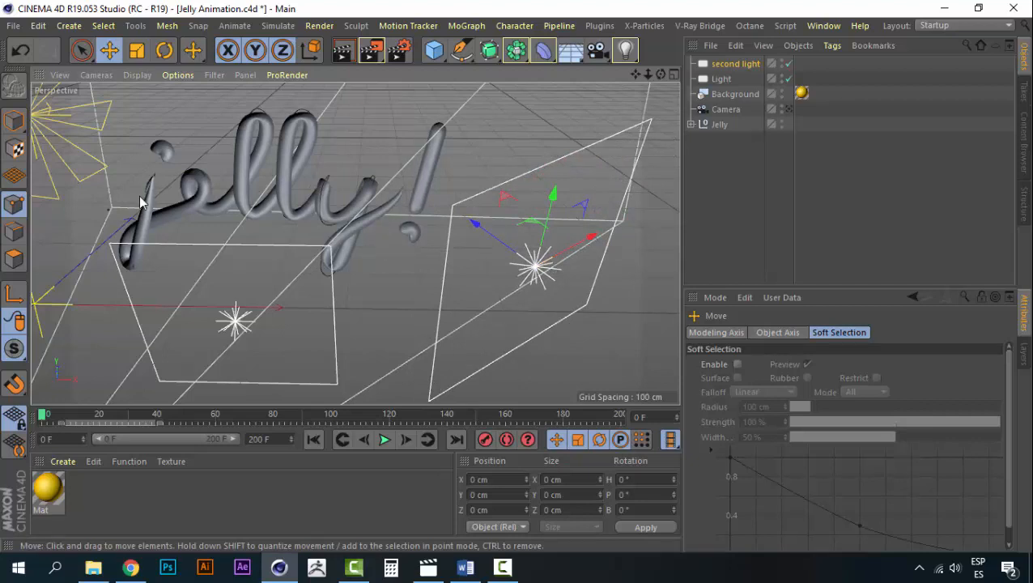
# Tint the second light pale yellow by setting its color saturation to 28% at hue 50°.
pyautogui.click(735, 68)
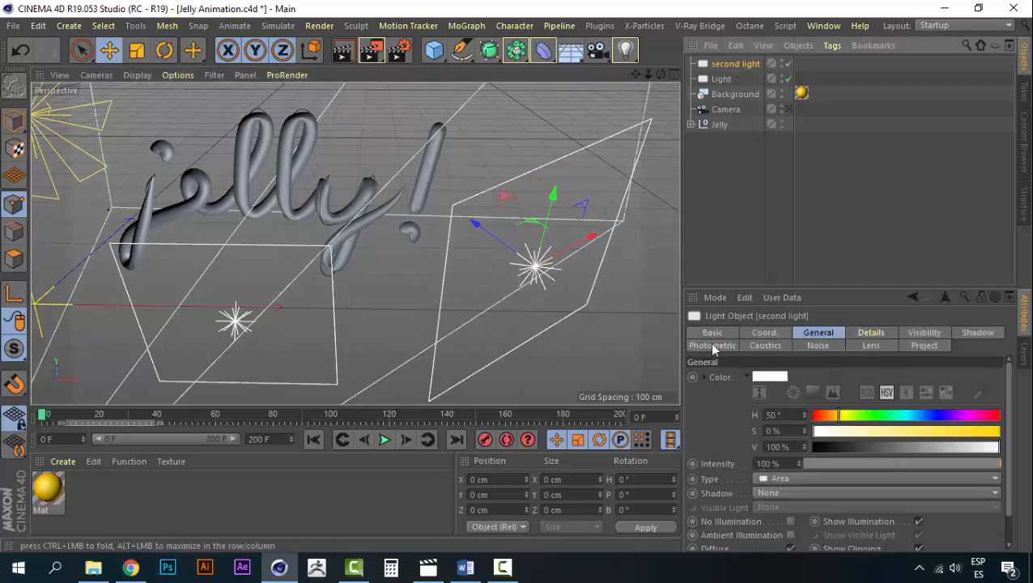
pyautogui.click(857, 431)
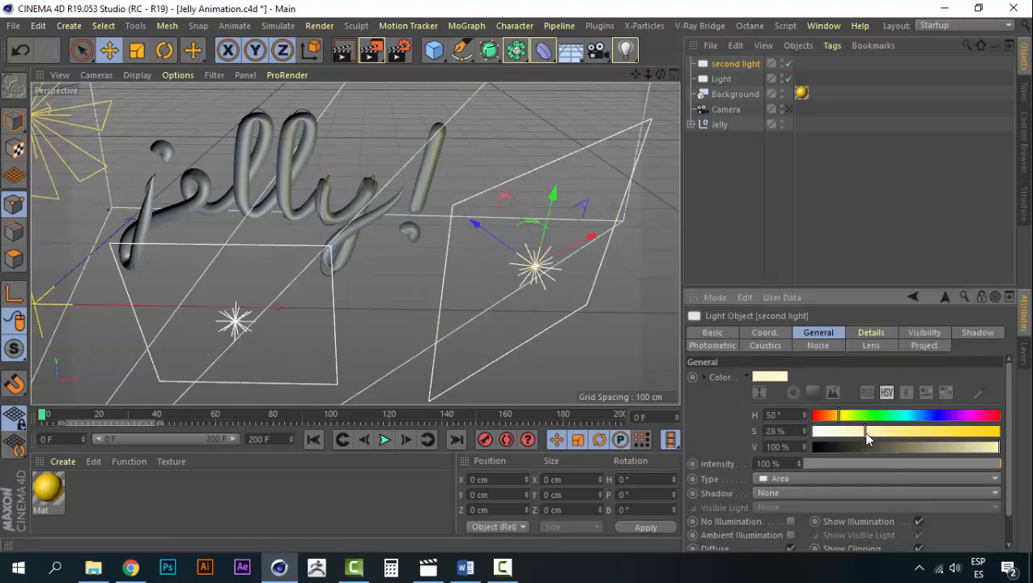
pyautogui.click(872, 434)
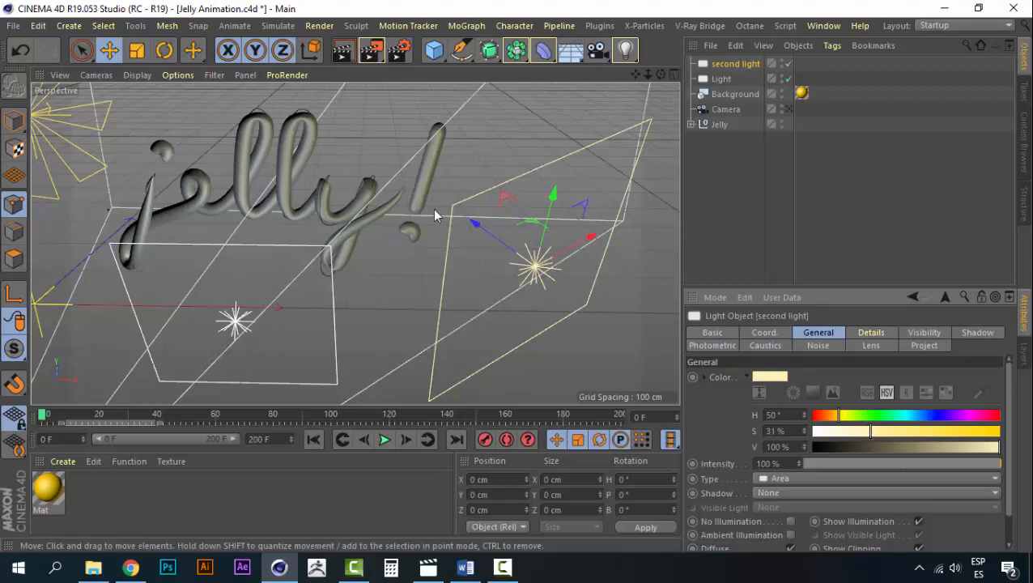
pyautogui.click(862, 433)
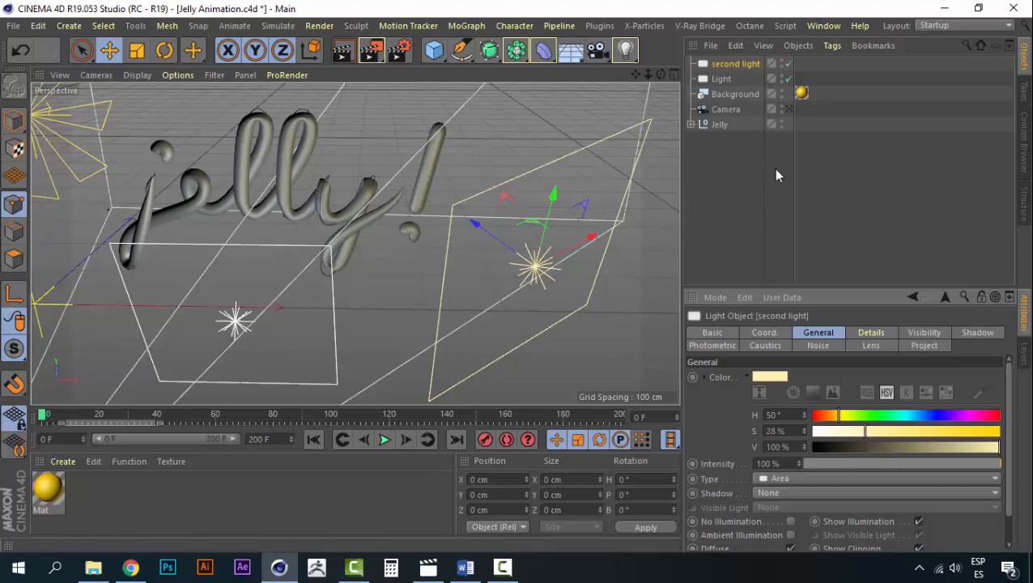
pyautogui.click(730, 153)
# Duplicate the first white area light in front of the text.
pyautogui.keyDown('alt'); pyautogui.moveTo(292, 175); pyautogui.dragTo(358, 182); pyautogui.keyUp('alt')
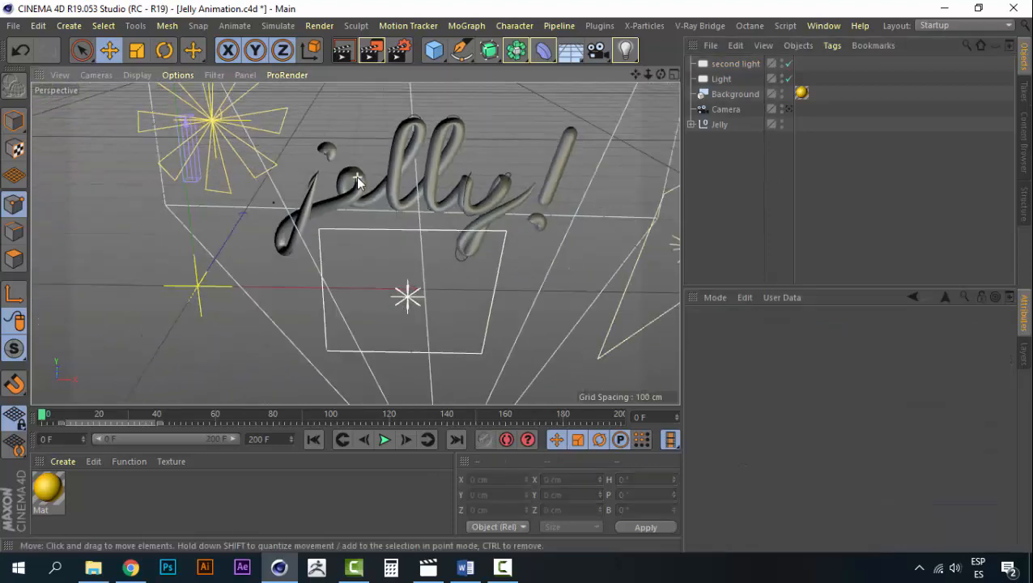
pyautogui.keyDown('alt'); pyautogui.moveTo(417, 196); pyautogui.dragTo(323, 181); pyautogui.keyUp('alt')
pyautogui.click(719, 81)
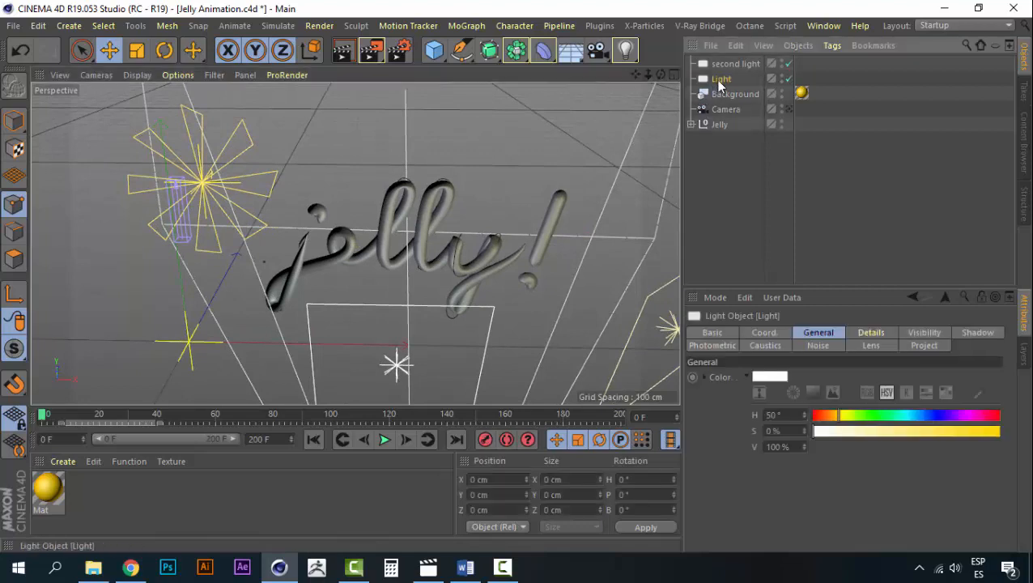
pyautogui.hotkey('ctrl', 'c')
pyautogui.hotkey('ctrl', 'v')
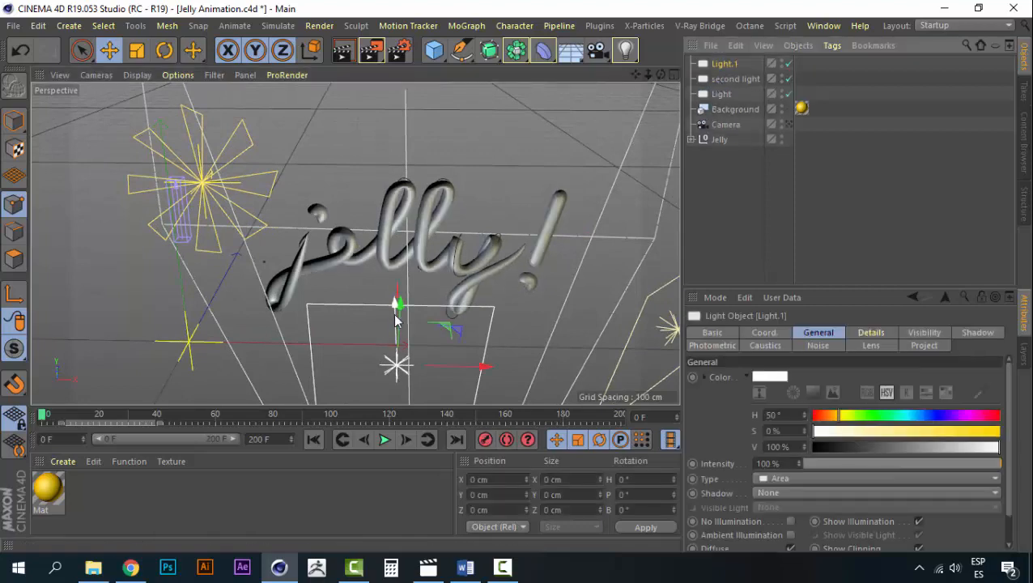
# Place the copied light beside the letter j and rotate it to face the text from that side.
pyautogui.moveTo(397, 317); pyautogui.dragTo(275, 247)
pyautogui.press('r')
pyautogui.moveTo(184, 253); pyautogui.dragTo(173, 223)
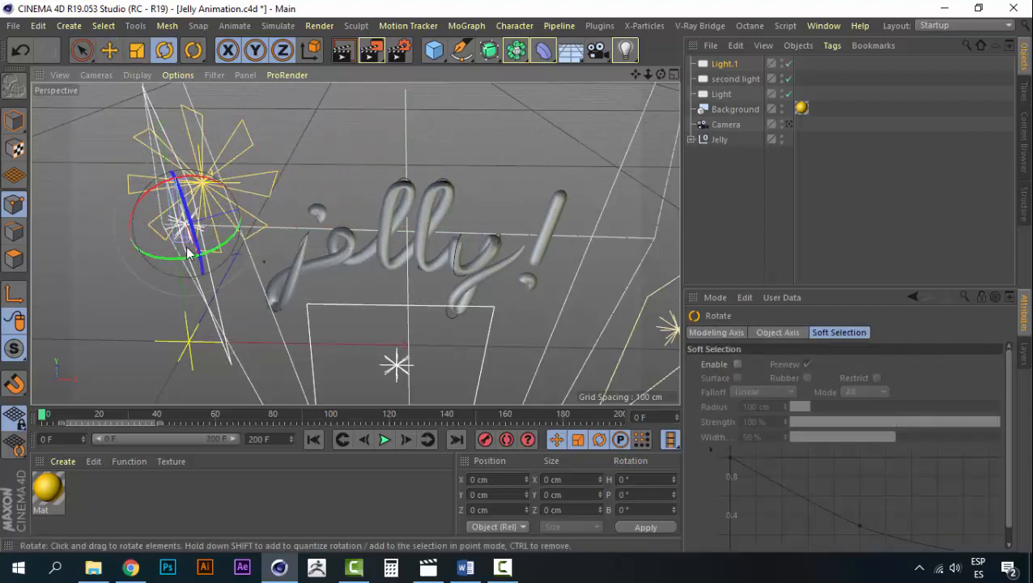
pyautogui.press('e')
pyautogui.moveTo(204, 272); pyautogui.dragTo(204, 261)
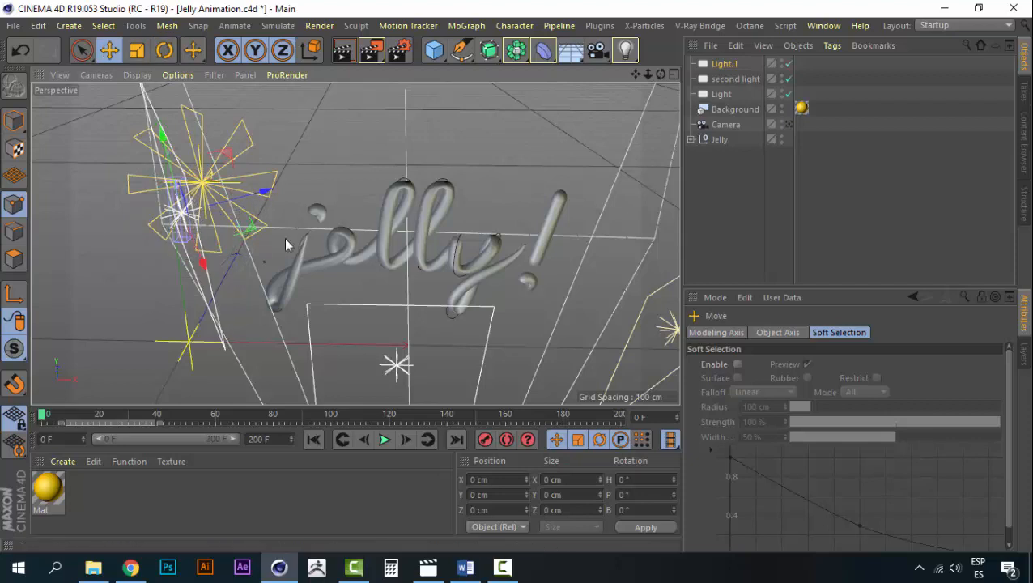
# Rename the copied light as "third light", then move it farther from the letter j and raise it slightly.
pyautogui.click(723, 65)
pyautogui.doubleClick(723, 64)
pyautogui.write('l')
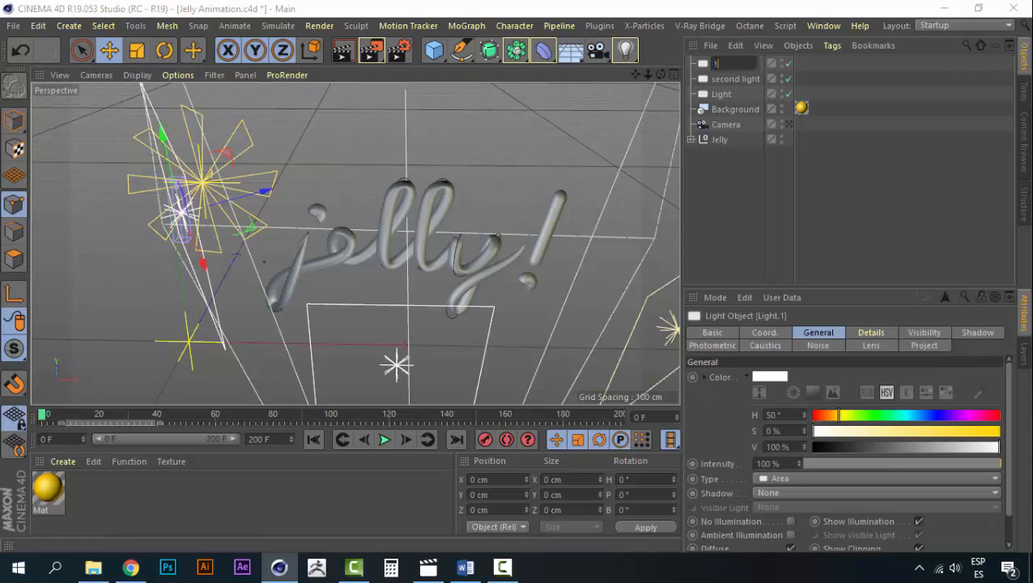
pyautogui.write('hird light')
pyautogui.press('Return')
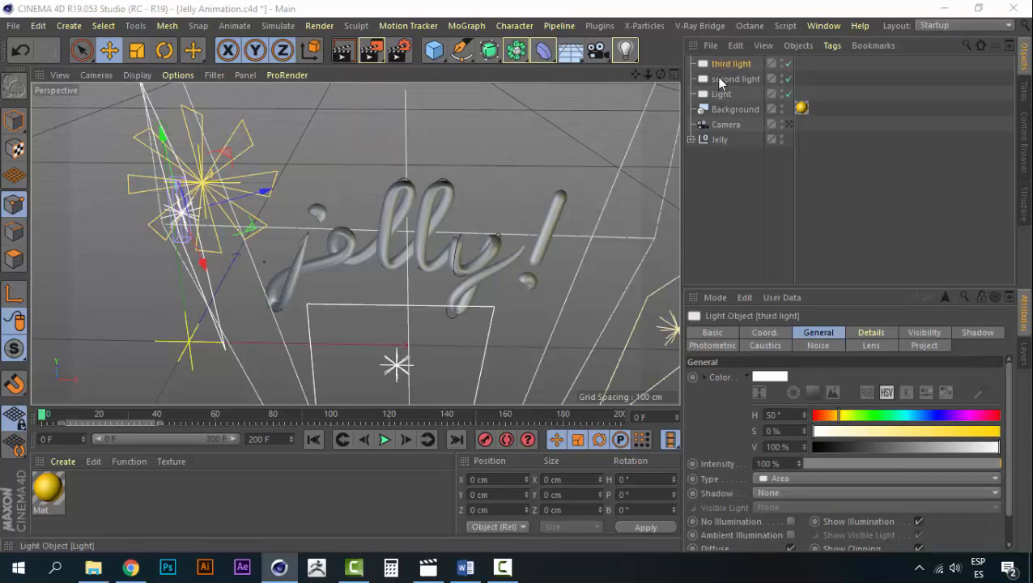
pyautogui.moveTo(260, 195); pyautogui.dragTo(202, 210)
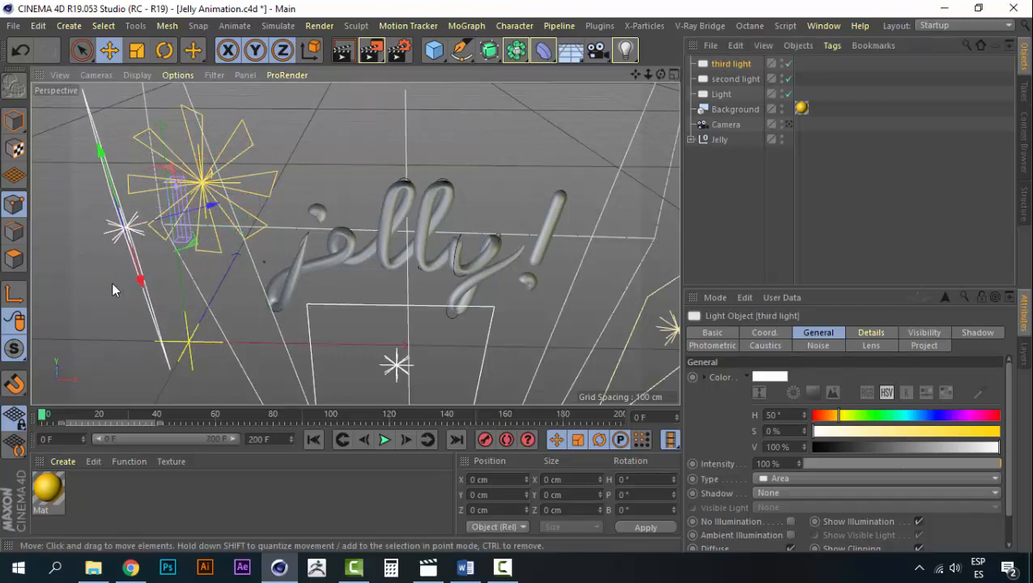
pyautogui.moveTo(137, 280); pyautogui.dragTo(135, 247)
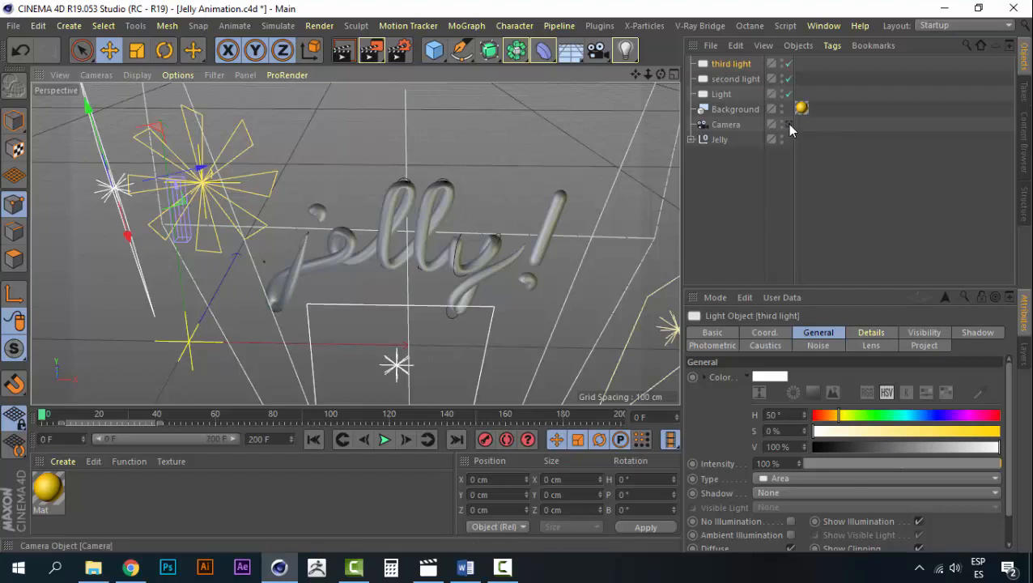
# Tint the third light yellow by setting its color saturation to 53% at hue 50°.
pyautogui.click(739, 69)
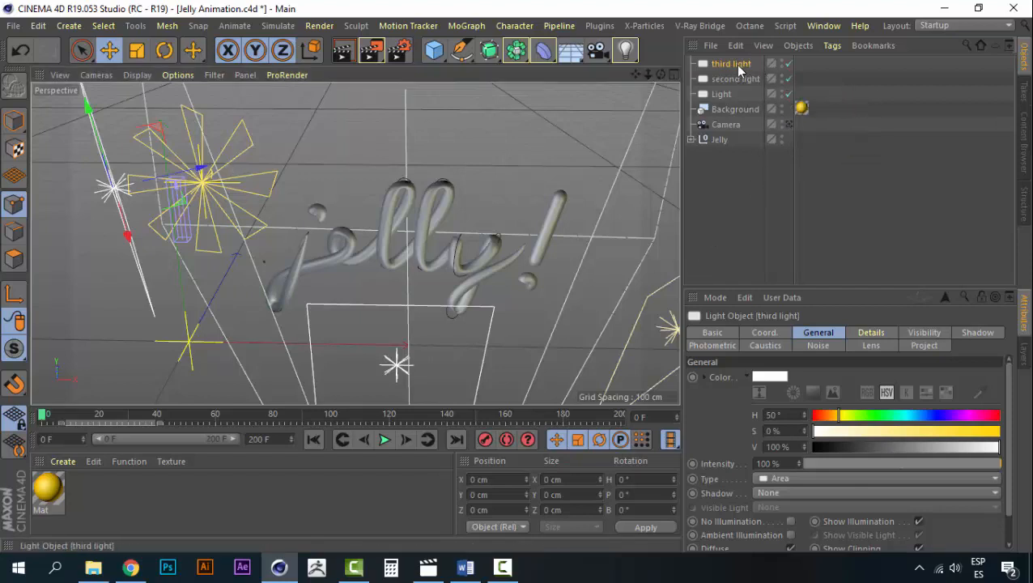
pyautogui.click(914, 435)
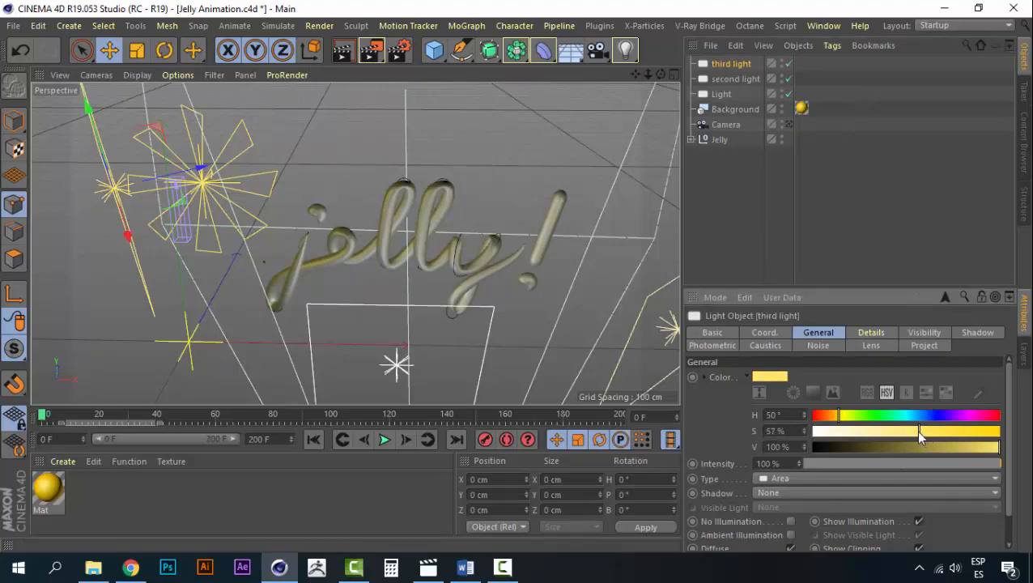
pyautogui.moveTo(919, 435); pyautogui.dragTo(913, 433)
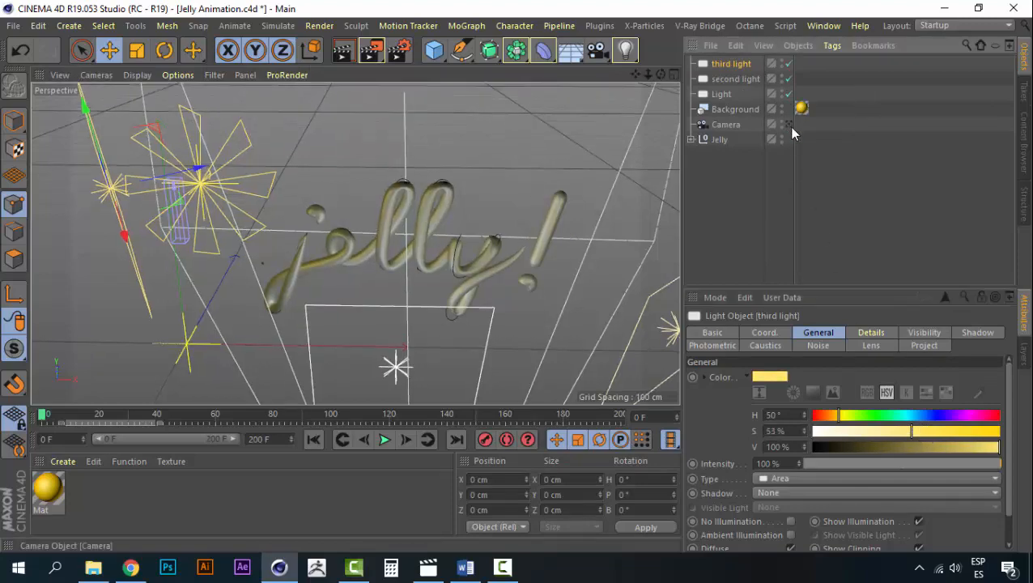
# Look through the scene camera and render a preview of the lit text.
pyautogui.click(789, 124)
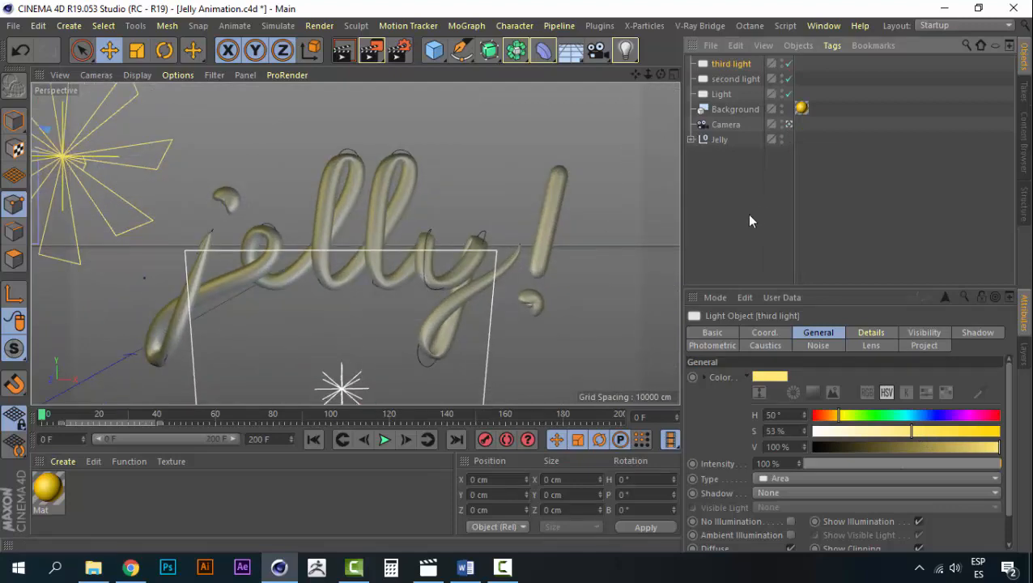
pyautogui.hotkey('ctrl', 'r')
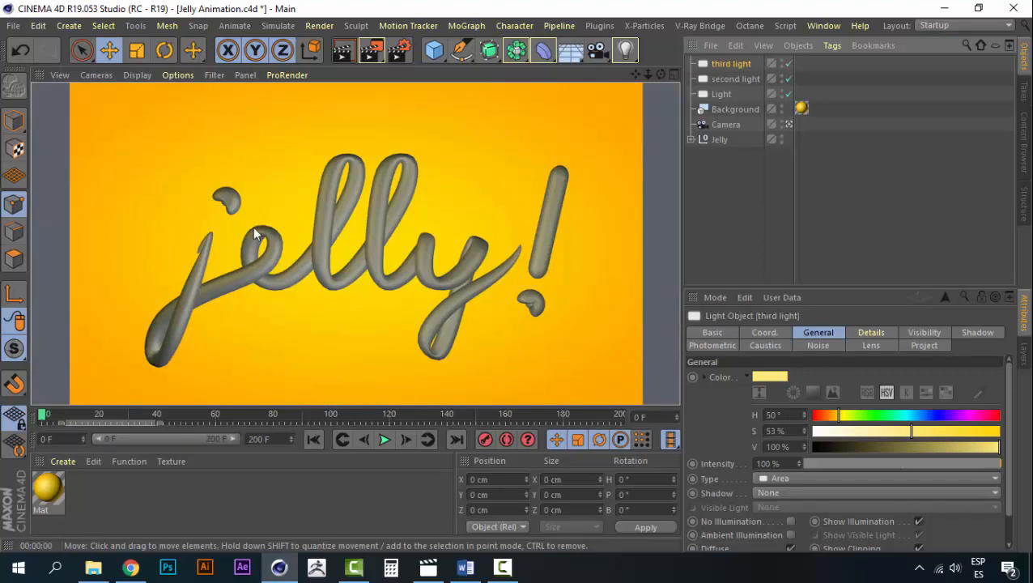
pyautogui.click(736, 183)
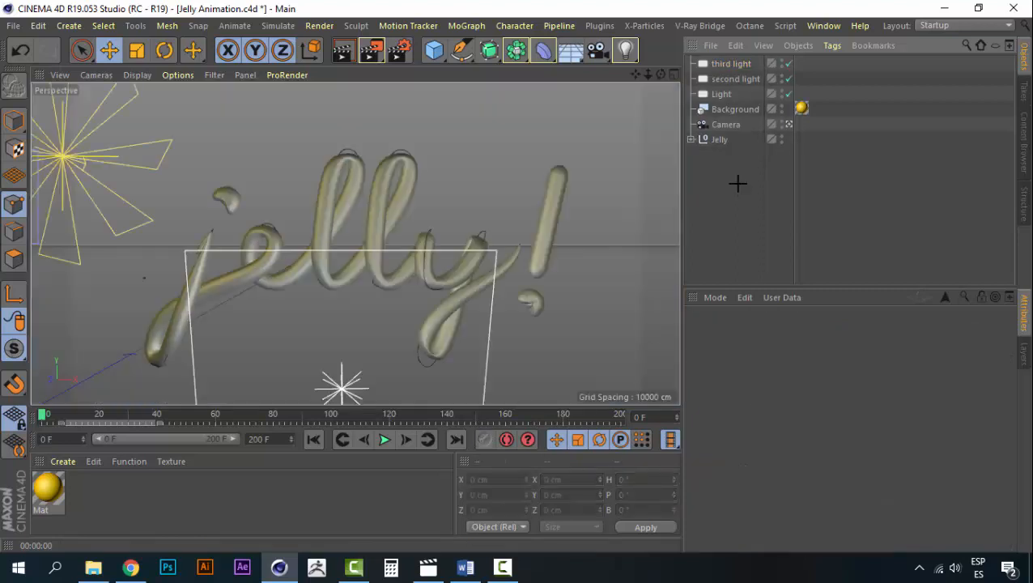
# Create a new material, apply it to the Capsule inside the Jelly group's Subdivision Surface, and render a preview.
pyautogui.doubleClick(126, 489)
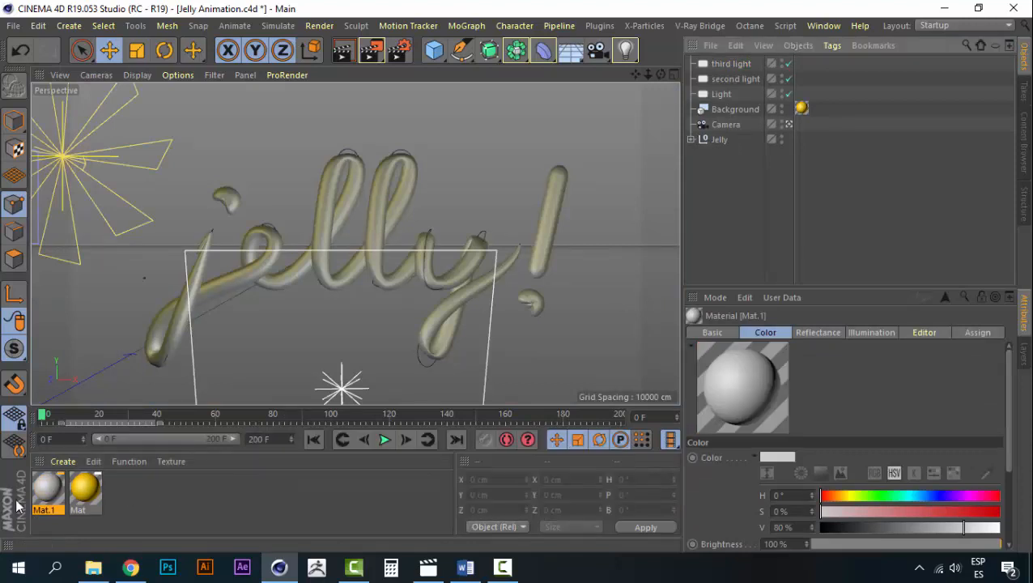
pyautogui.click(691, 140)
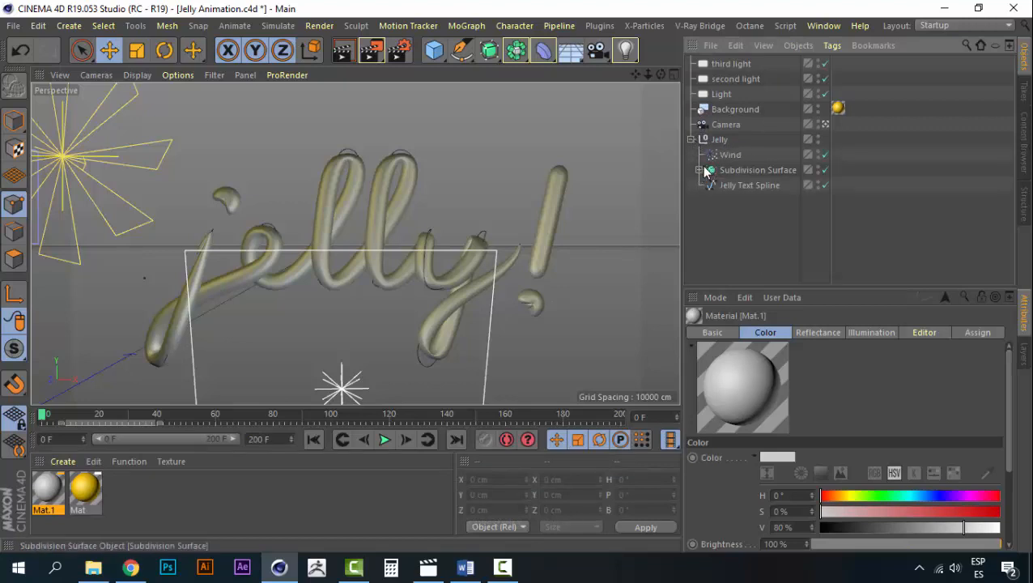
pyautogui.click(699, 170)
pyautogui.moveTo(50, 490); pyautogui.dragTo(760, 192)
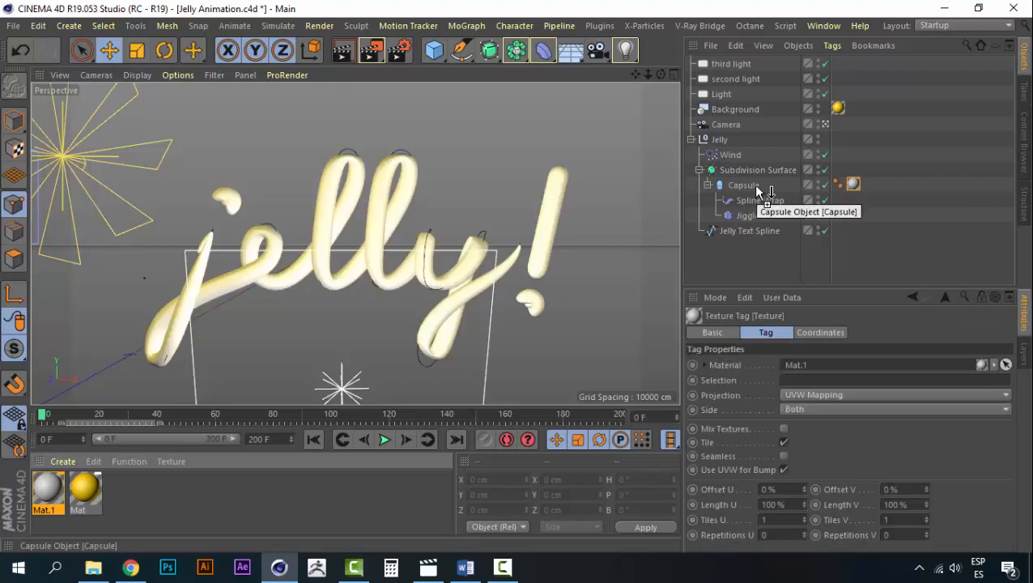
pyautogui.hotkey('ctrl', 'r')
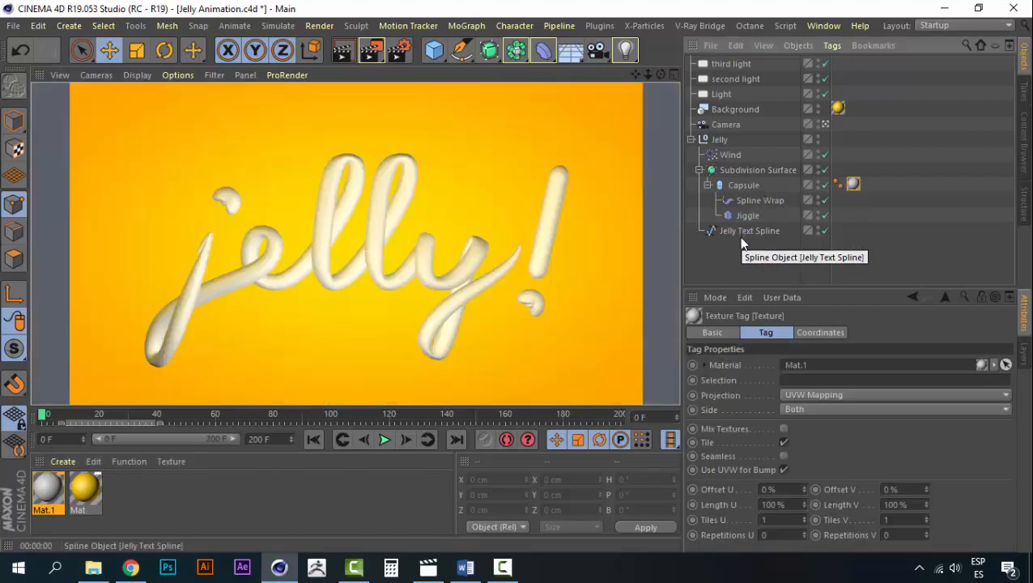
pyautogui.click(230, 500)
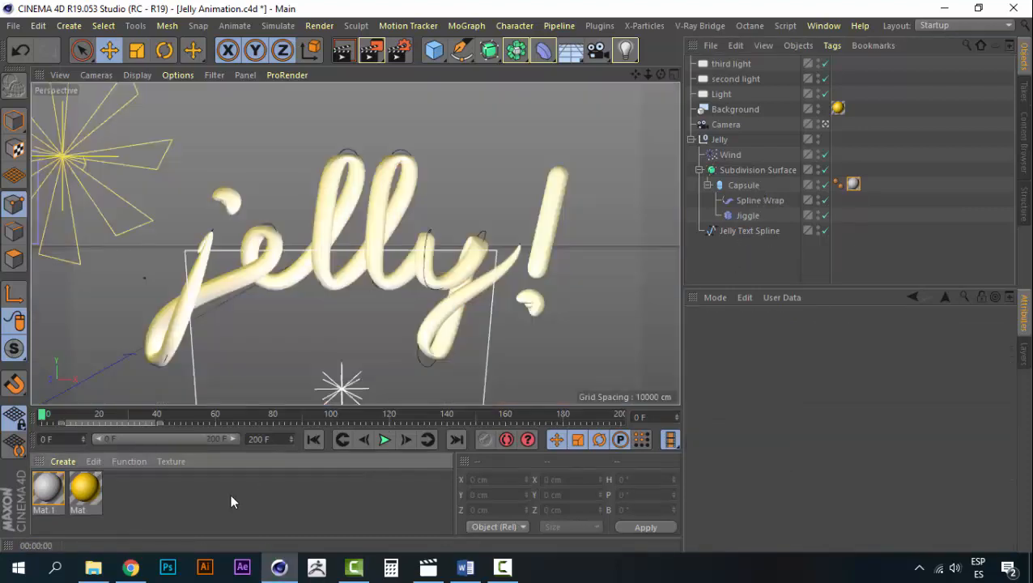
# Open the new grey material for editing beside the text and start an interactive render region extended above the letters.
pyautogui.doubleClick(47, 491)
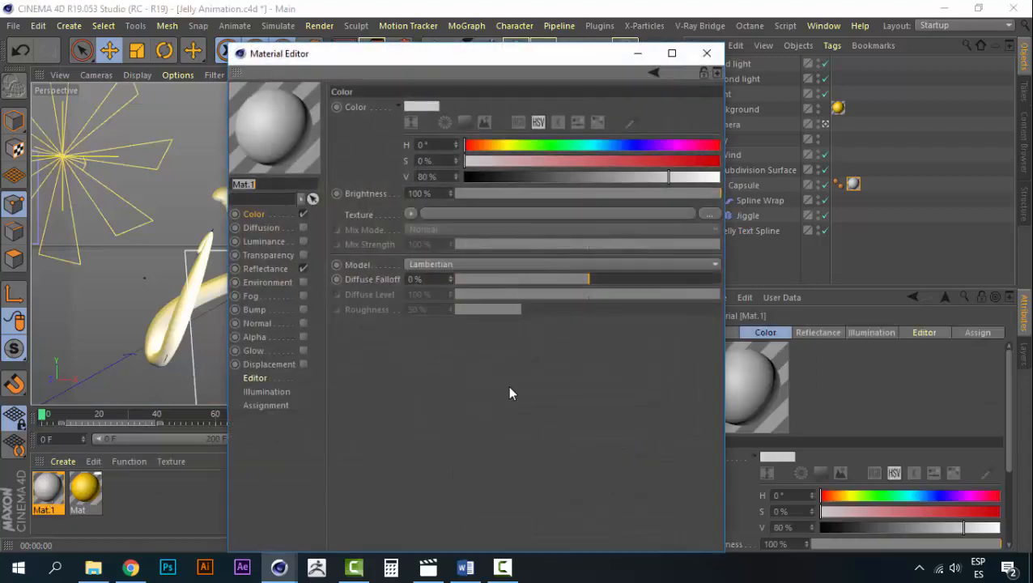
pyautogui.moveTo(345, 57); pyautogui.dragTo(627, 64)
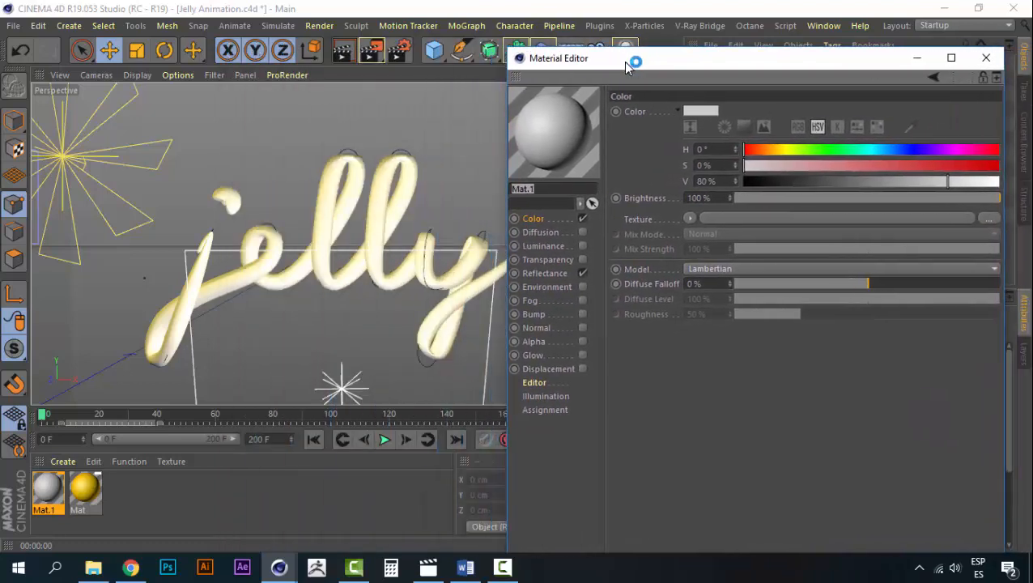
pyautogui.click(319, 25)
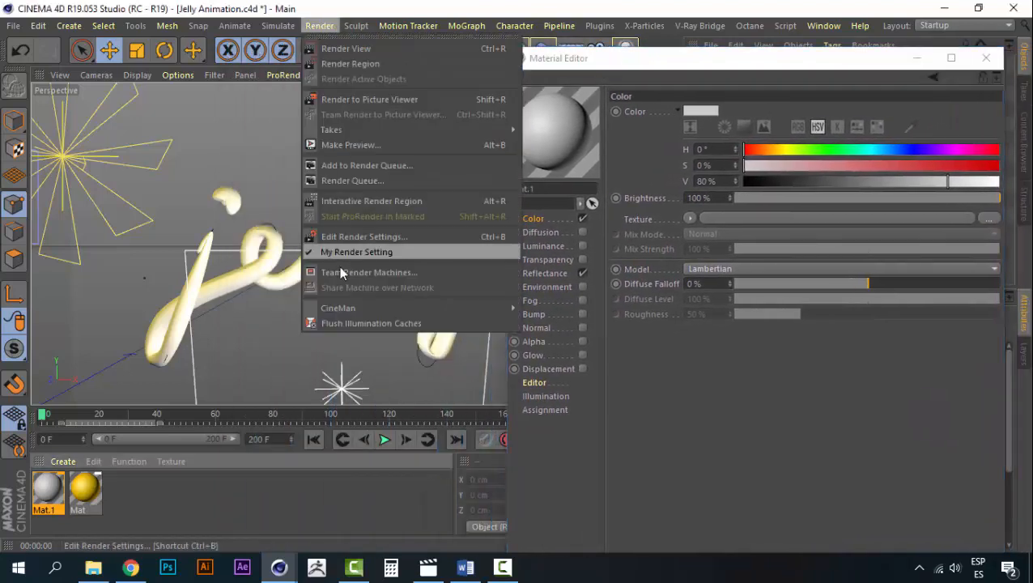
pyautogui.click(379, 202)
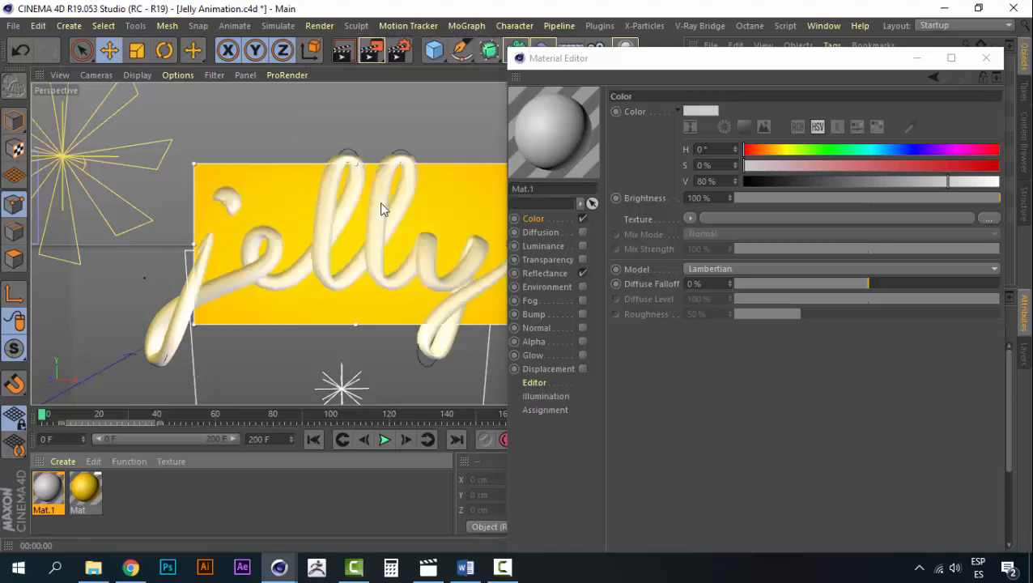
pyautogui.moveTo(352, 165); pyautogui.dragTo(353, 128)
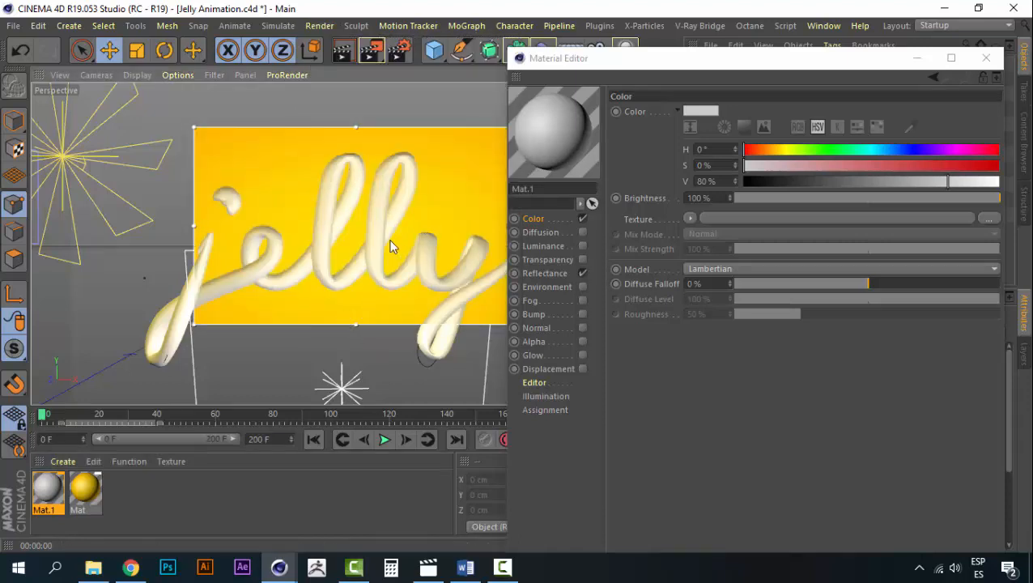
pyautogui.moveTo(695, 71); pyautogui.dragTo(681, 70)
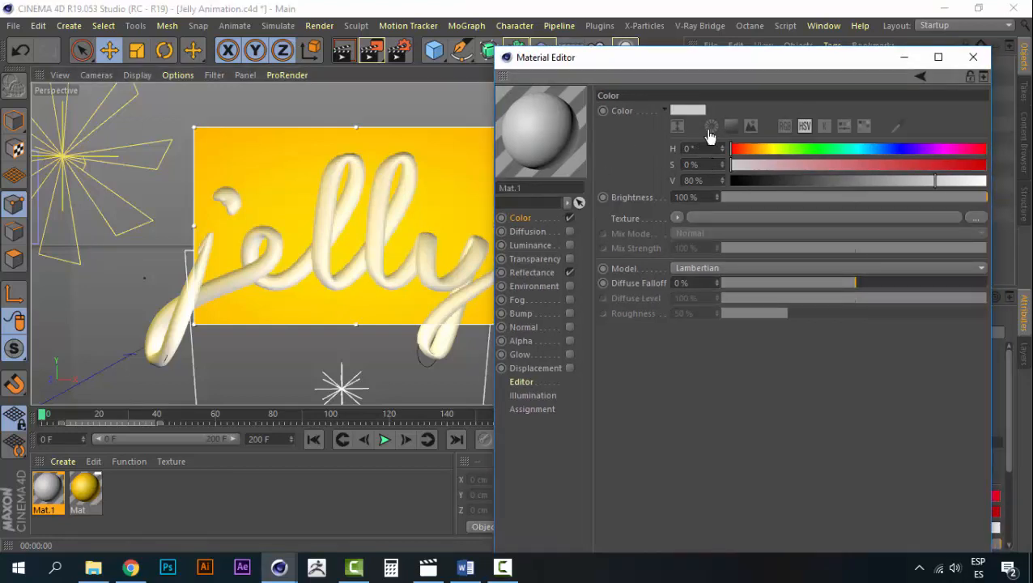
# Set the text material's color to pinkish red with hue 347°, saturation 84% and value 96%.
pyautogui.click(693, 108)
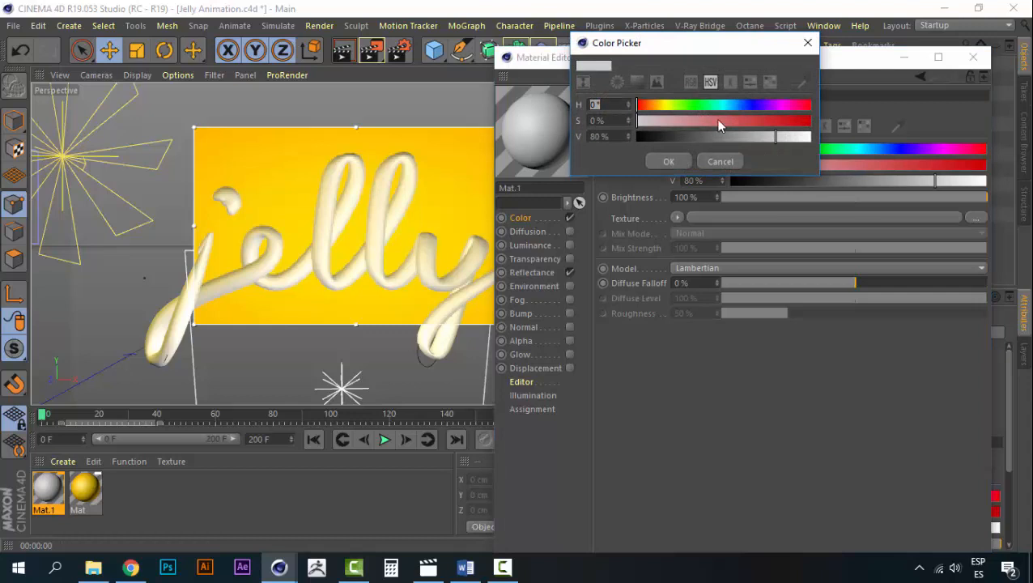
pyautogui.click(799, 107)
pyautogui.click(782, 121)
pyautogui.click(805, 106)
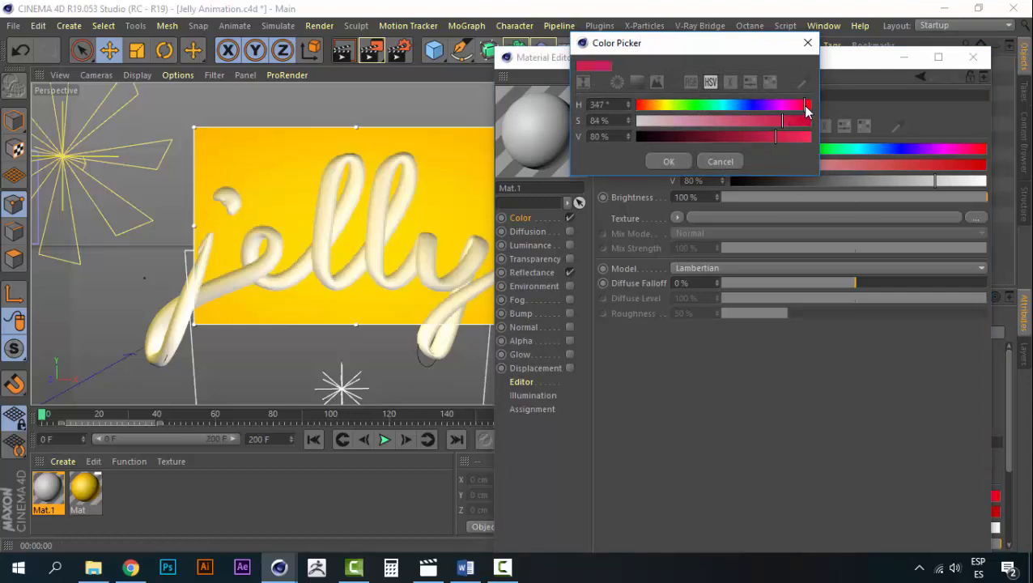
pyautogui.moveTo(800, 137)
pyautogui.mouseDown()
pyautogui.moveTo(815, 141)
pyautogui.moveTo(804, 140)
pyautogui.mouseUp()
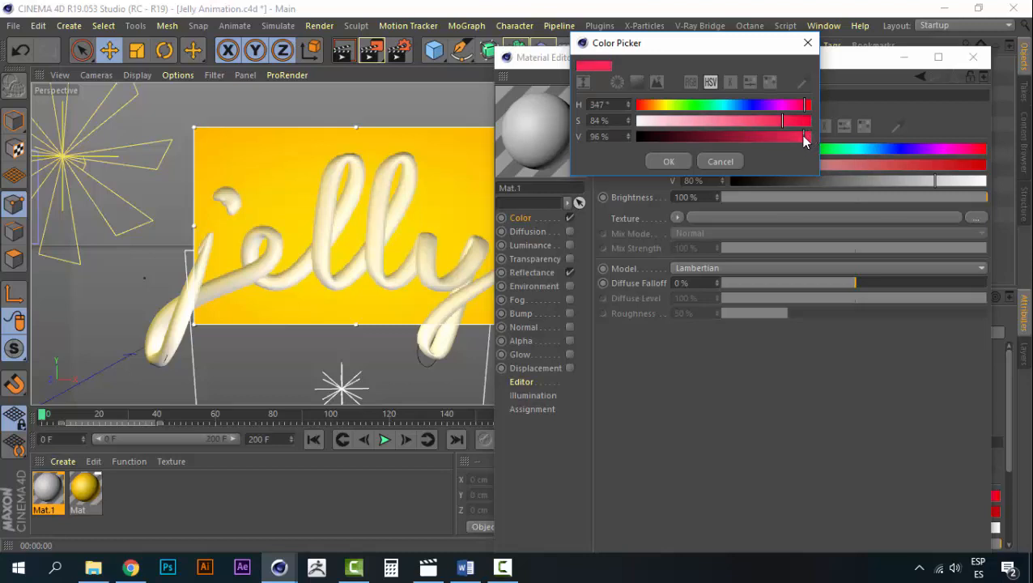
pyautogui.click(669, 161)
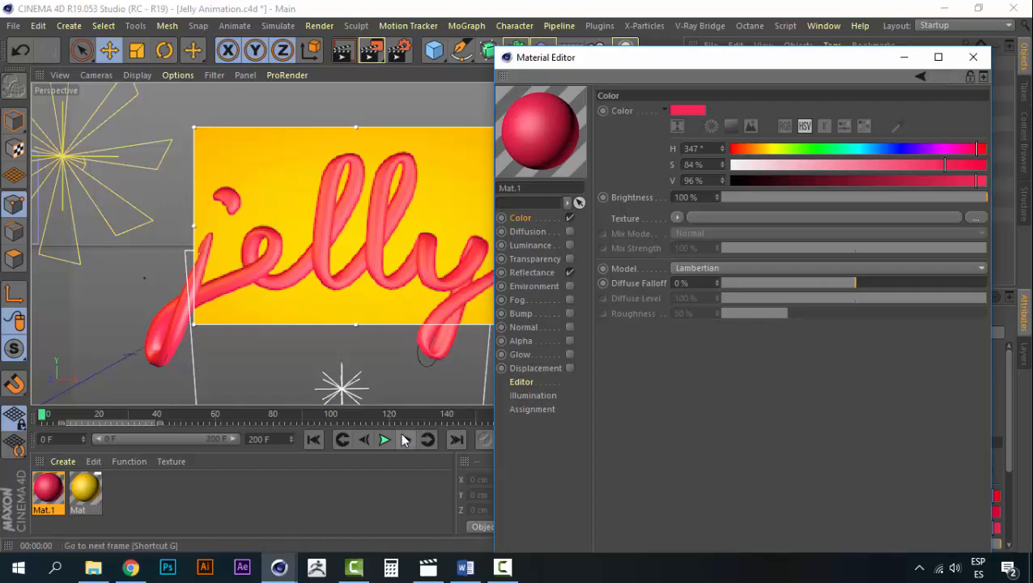
# Compare the text's color with the Jelly_1 reference video in Películas y TV and return to Cinema 4D.
pyautogui.click(427, 570)
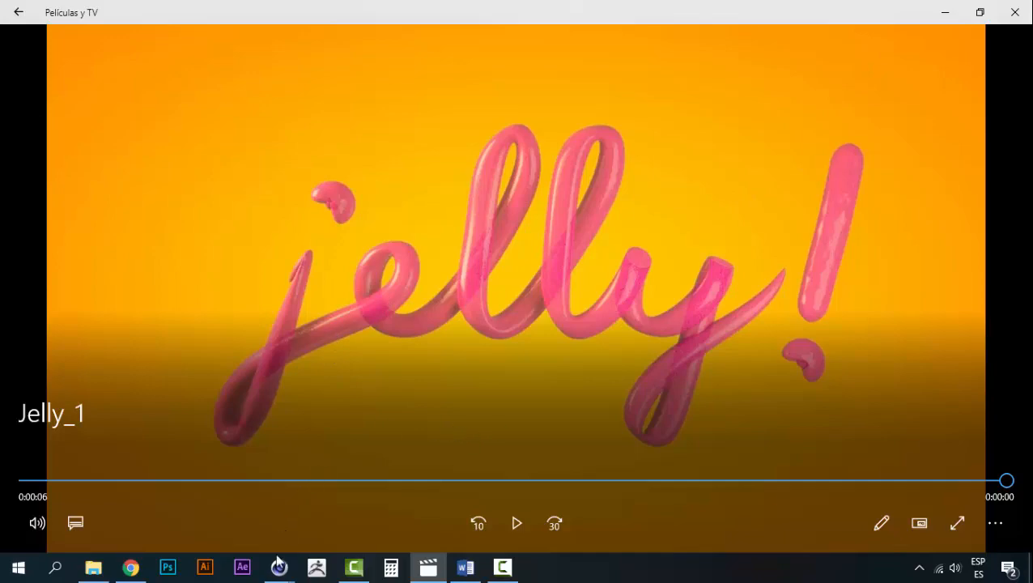
pyautogui.moveTo(276, 567)
pyautogui.click(259, 518)
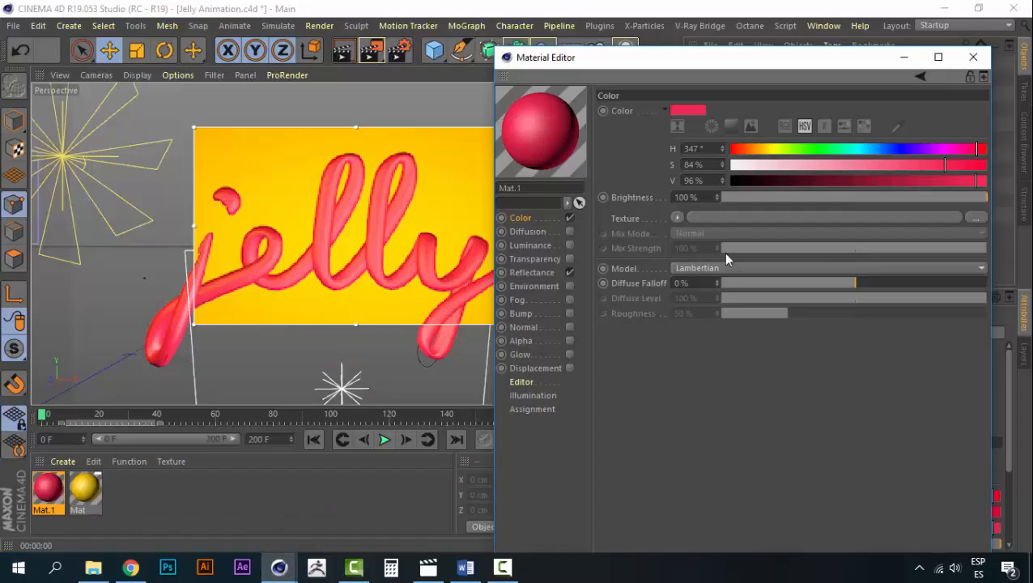
# Enable transparency on the text material and reduce its brightness to 64%.
pyautogui.click(535, 259)
pyautogui.click(569, 259)
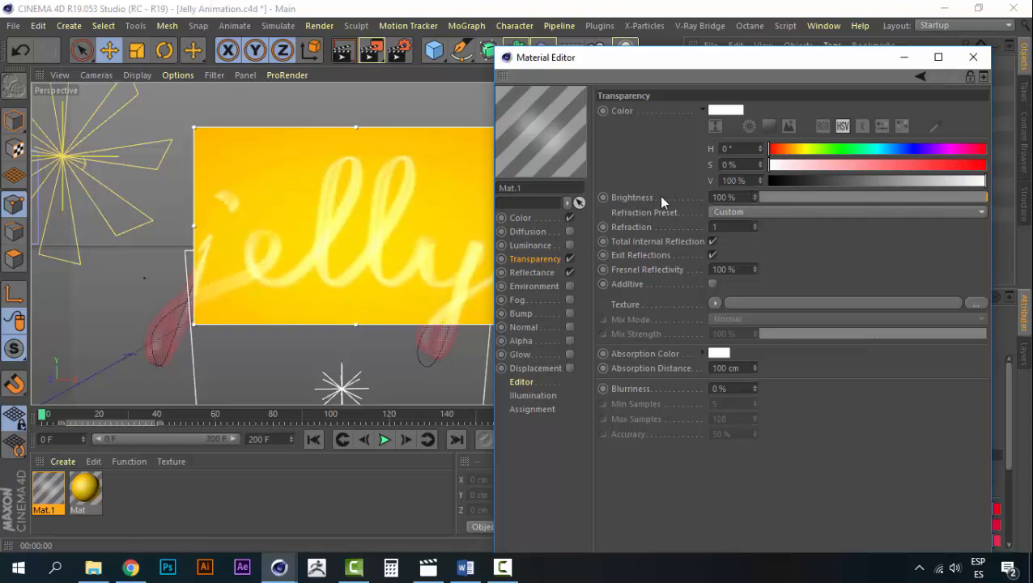
pyautogui.click(956, 199)
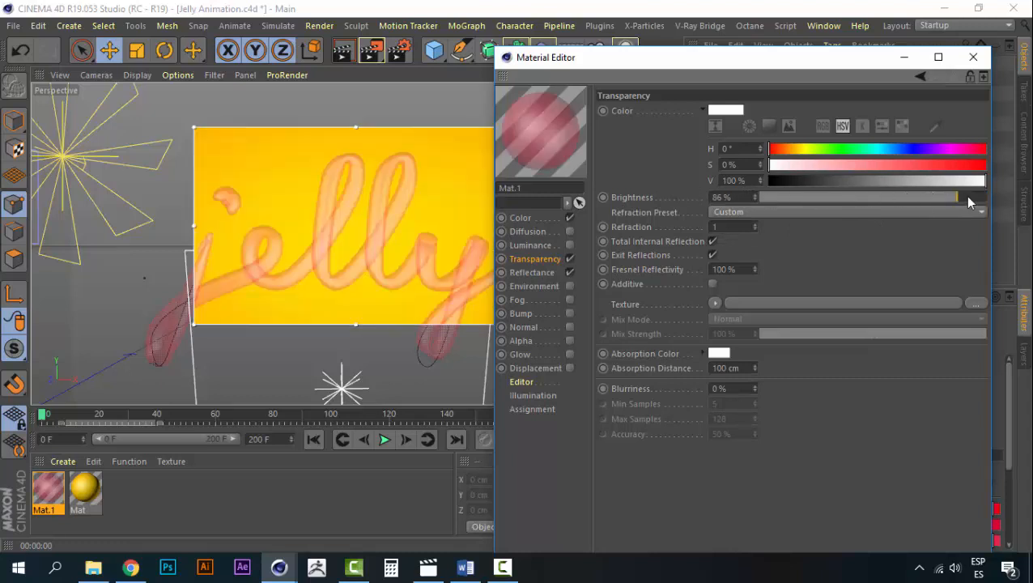
pyautogui.click(917, 197)
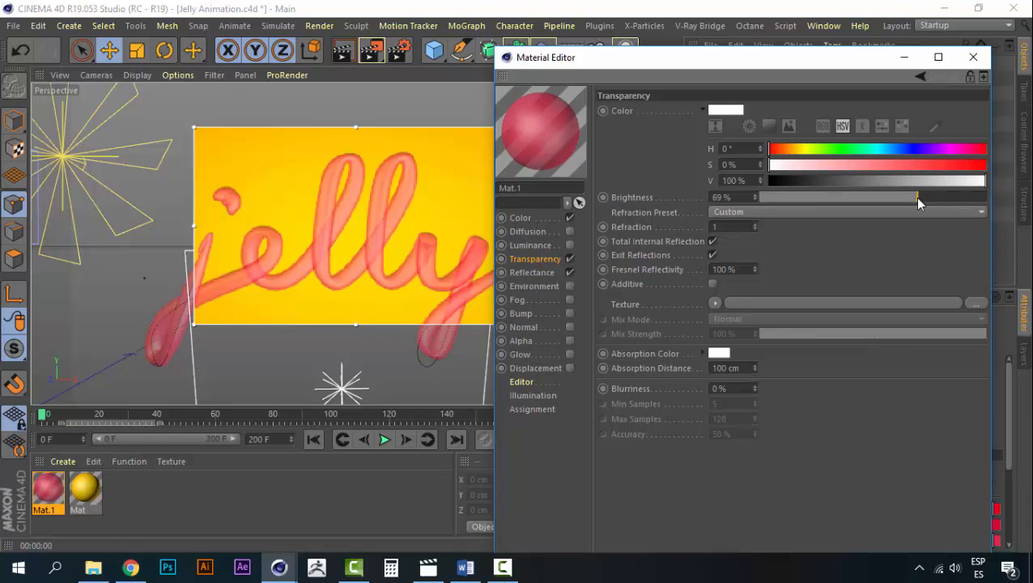
pyautogui.click(904, 197)
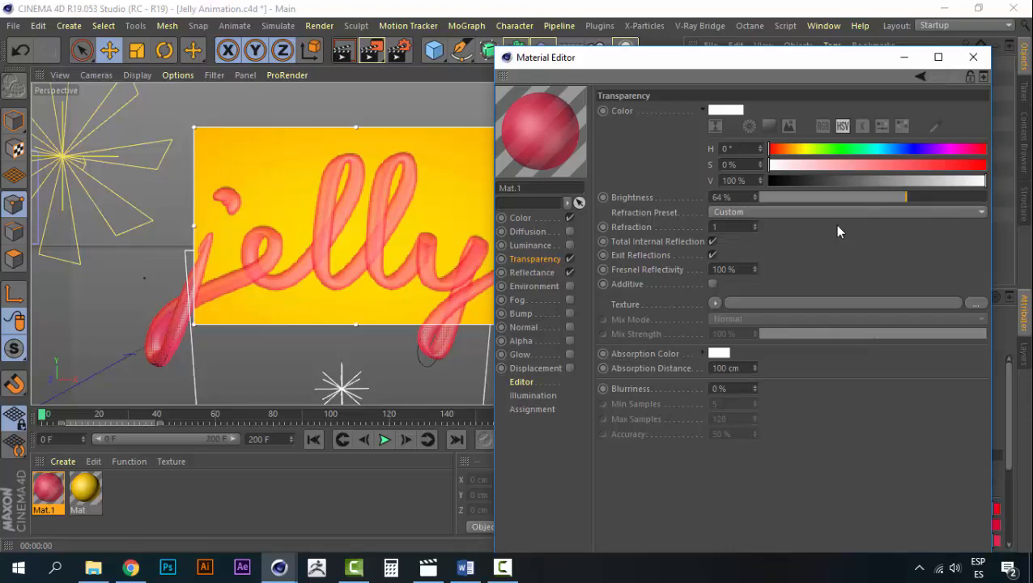
# Check the Jelly_1 reference video again, then set the material's transparency brightness to 60% and render a preview in Cinema 4D.
pyautogui.click(428, 567)
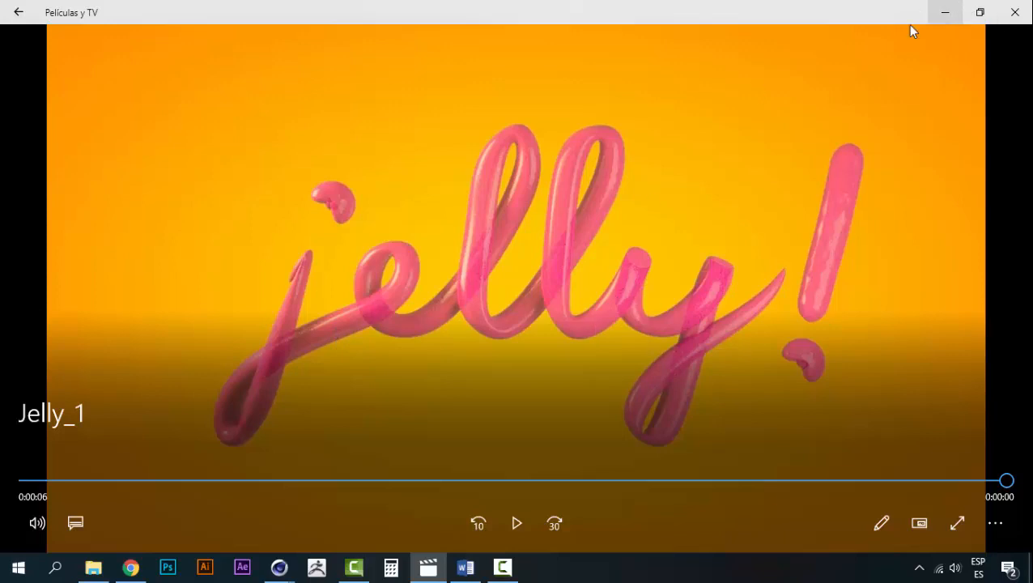
pyautogui.click(280, 565)
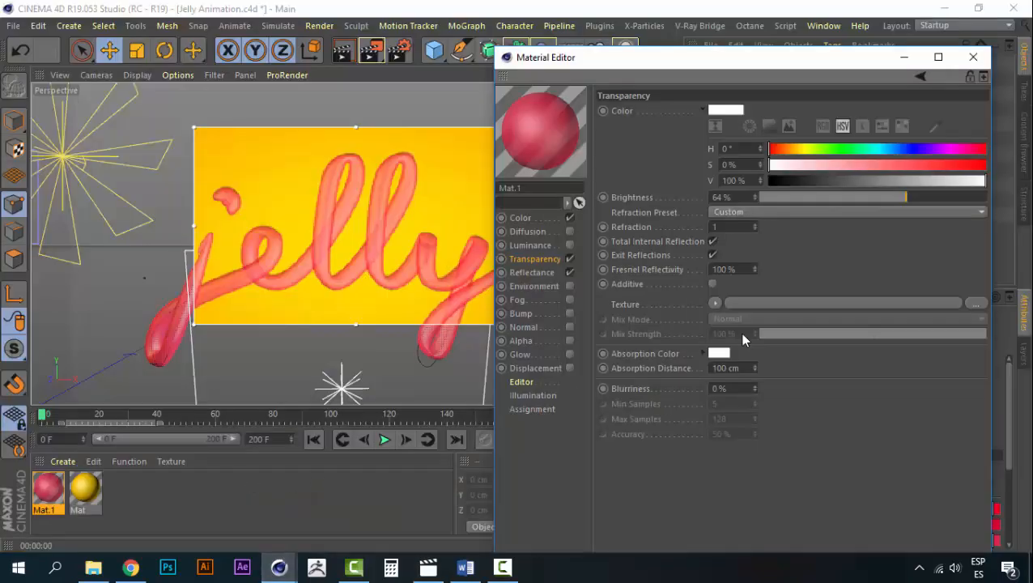
pyautogui.click(898, 197)
pyautogui.click(328, 5)
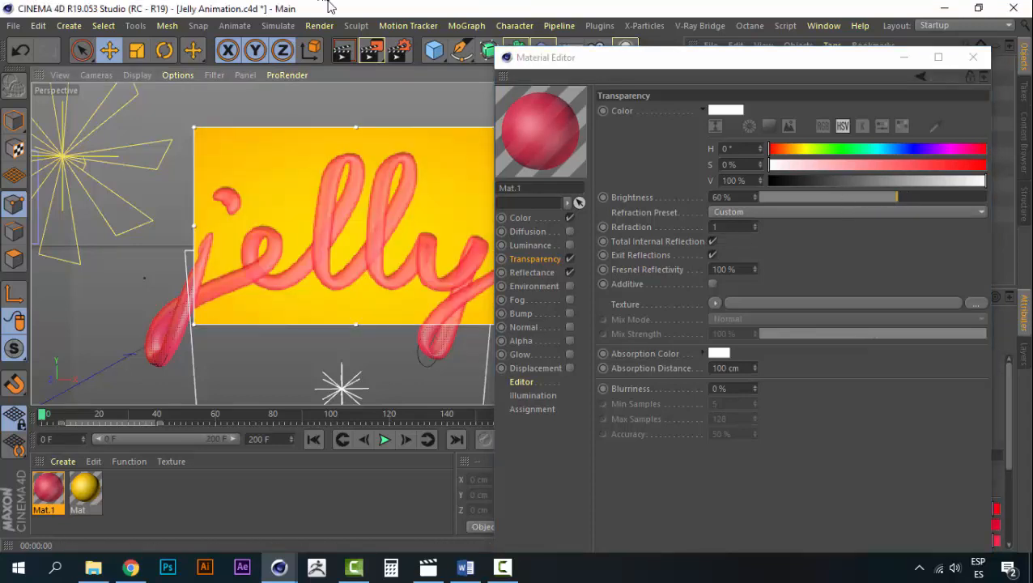
pyautogui.hotkey('ctrl', 'r')
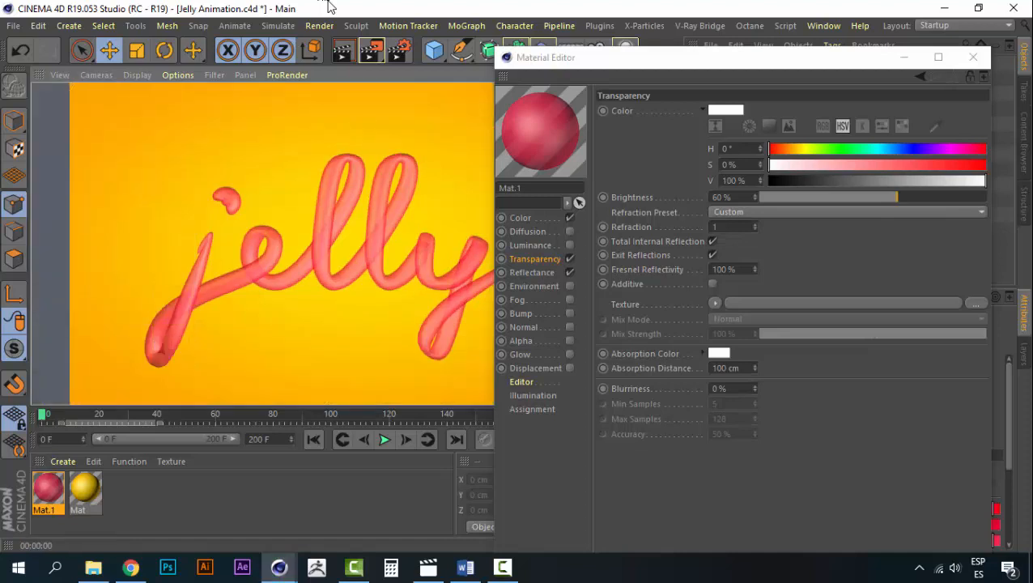
# Change the text material's Default Specular type to Reflection (Legacy) and set its roughness to 50%.
pyautogui.click(289, 496)
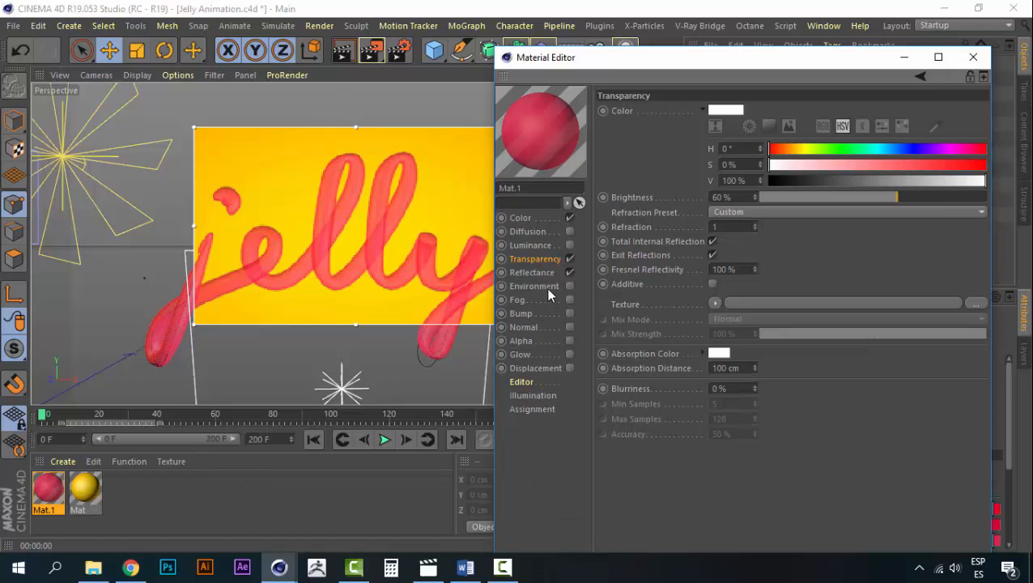
pyautogui.click(532, 272)
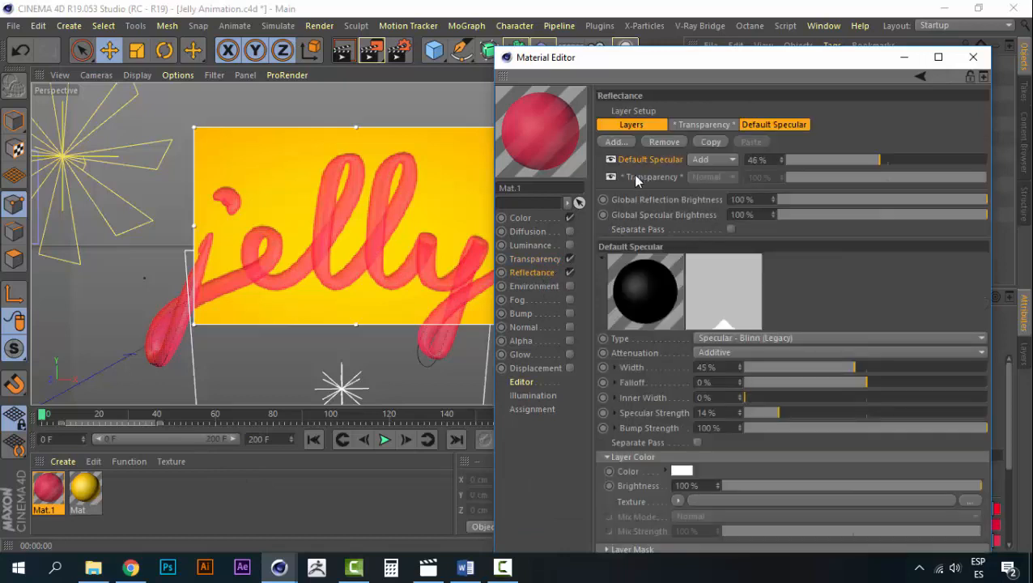
pyautogui.click(771, 339)
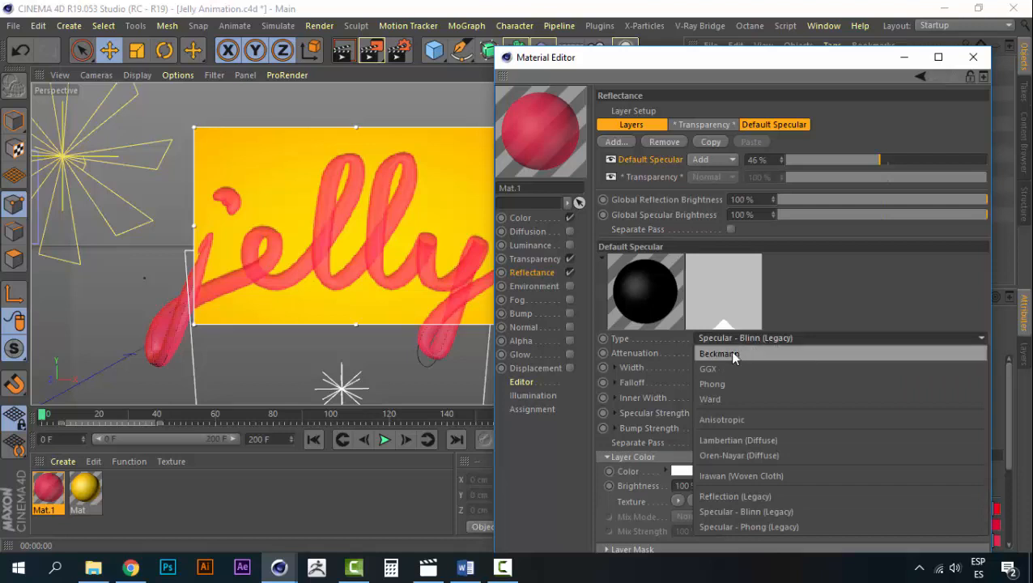
pyautogui.click(747, 498)
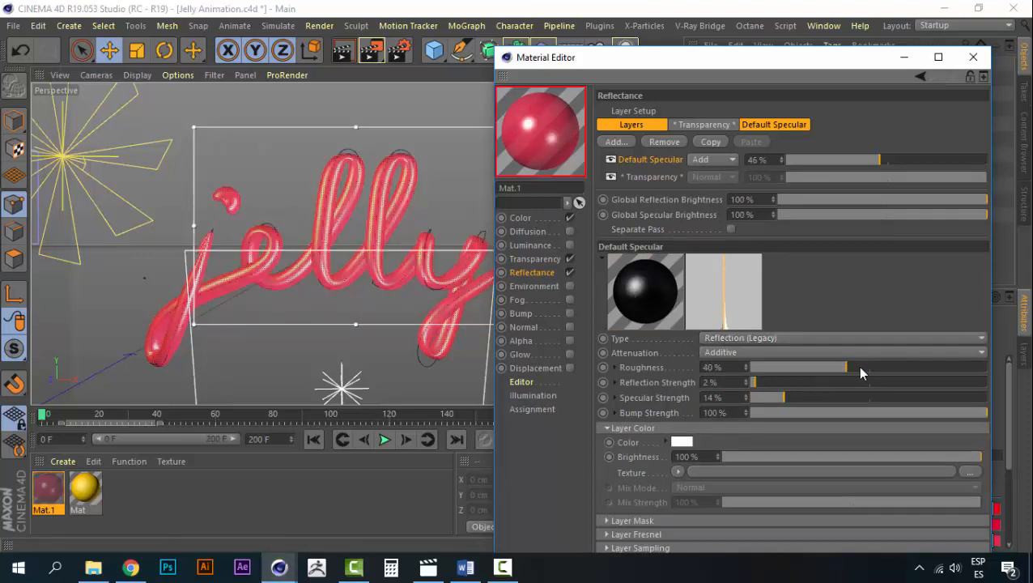
pyautogui.moveTo(857, 367); pyautogui.dragTo(865, 366)
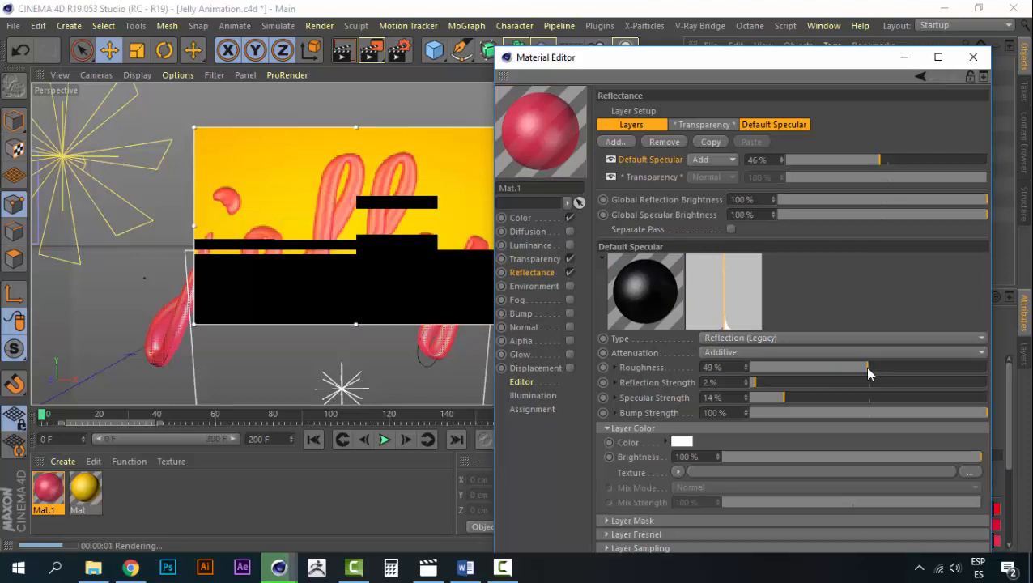
pyautogui.doubleClick(712, 366)
pyautogui.write('50')
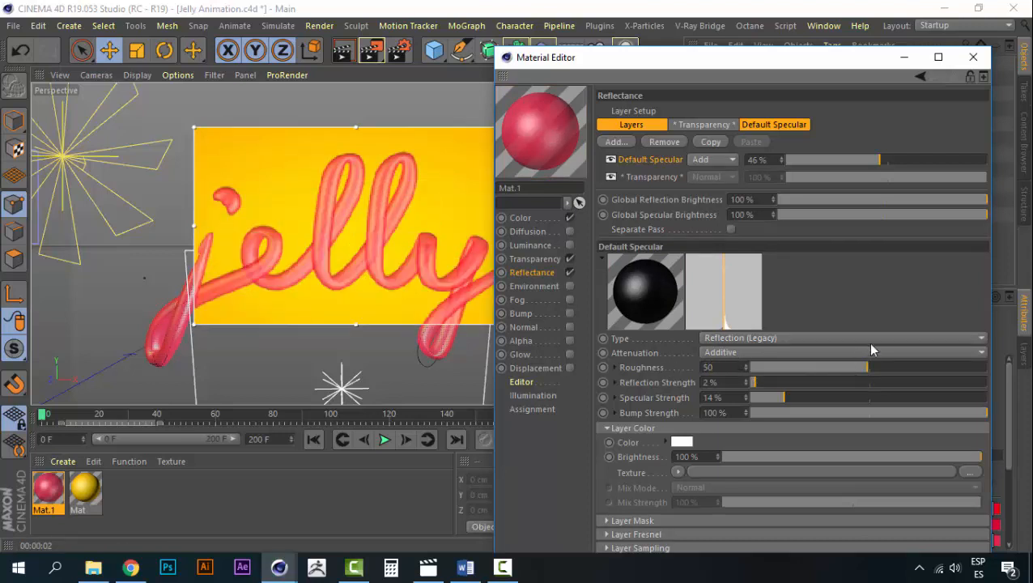
pyautogui.press('Return')
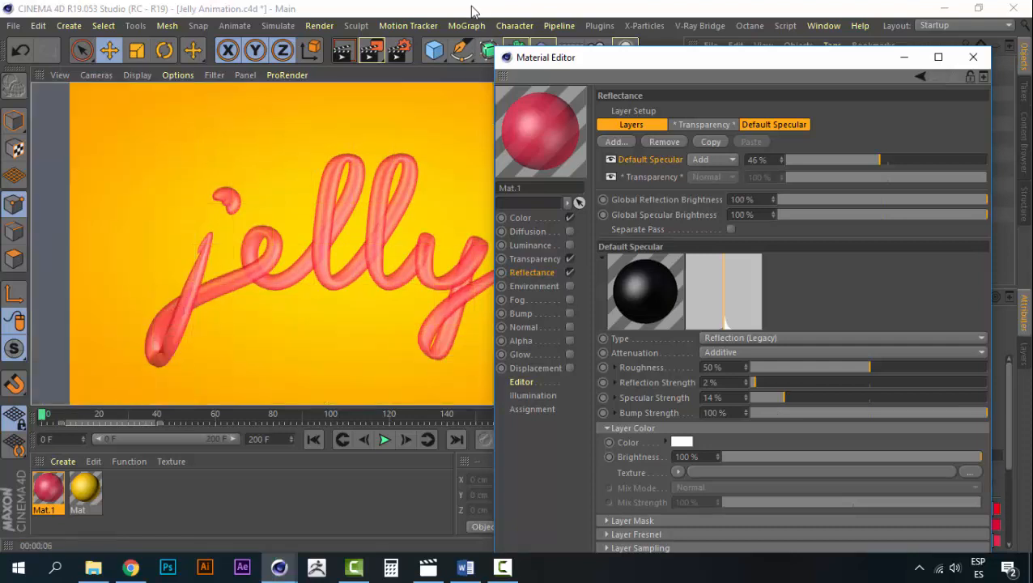
# Slightly raise the strength of the Default Specular layer in the text material's reflectance.
pyautogui.click(472, 10)
pyautogui.click(394, 514)
pyautogui.click(786, 285)
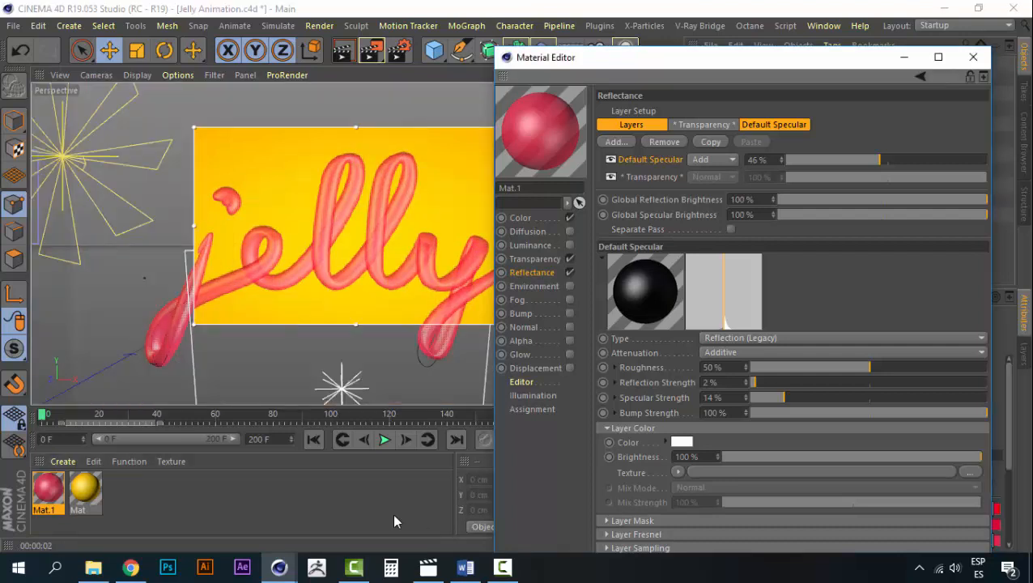
pyautogui.click(903, 159)
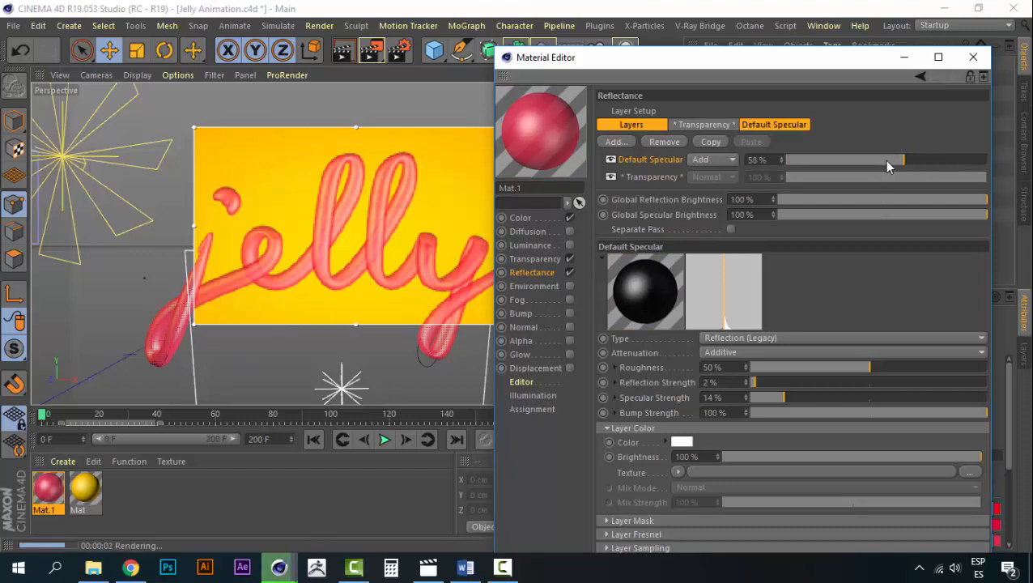
pyautogui.moveTo(903, 160); pyautogui.dragTo(889, 160)
# Enable bump on the text material and load a Noise shader as its texture.
pyautogui.click(522, 315)
pyautogui.click(569, 312)
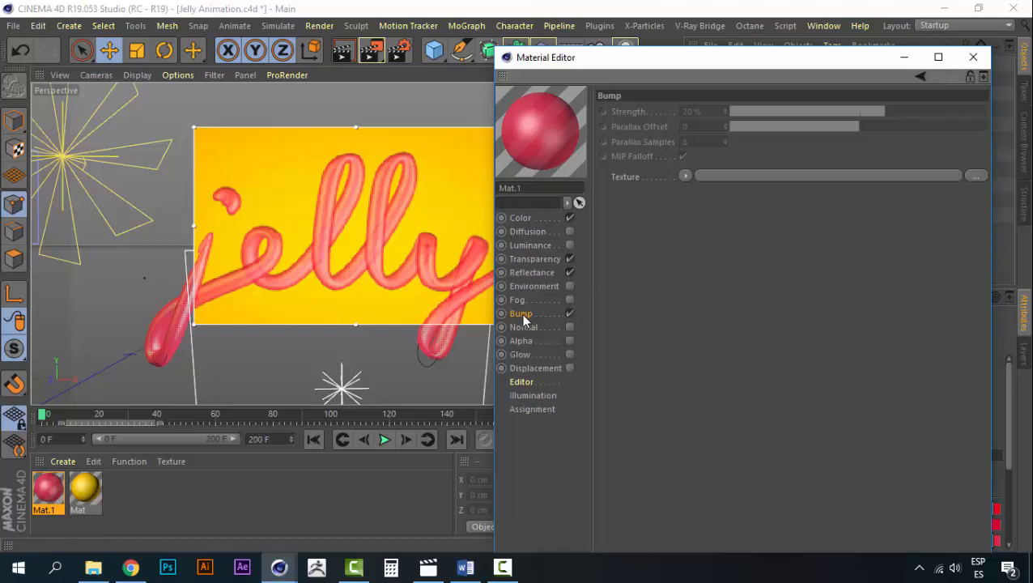
pyautogui.click(685, 176)
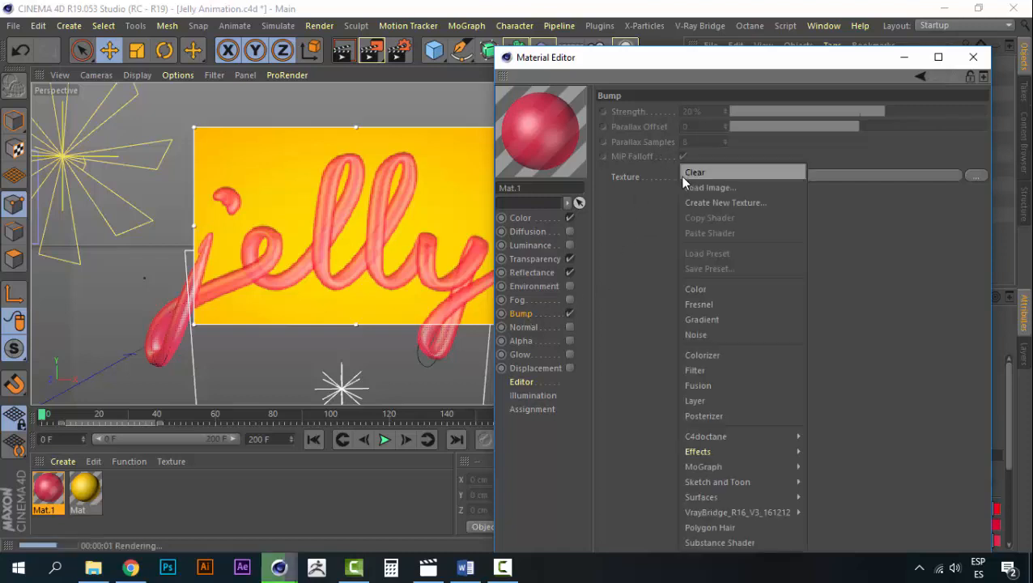
pyautogui.click(696, 333)
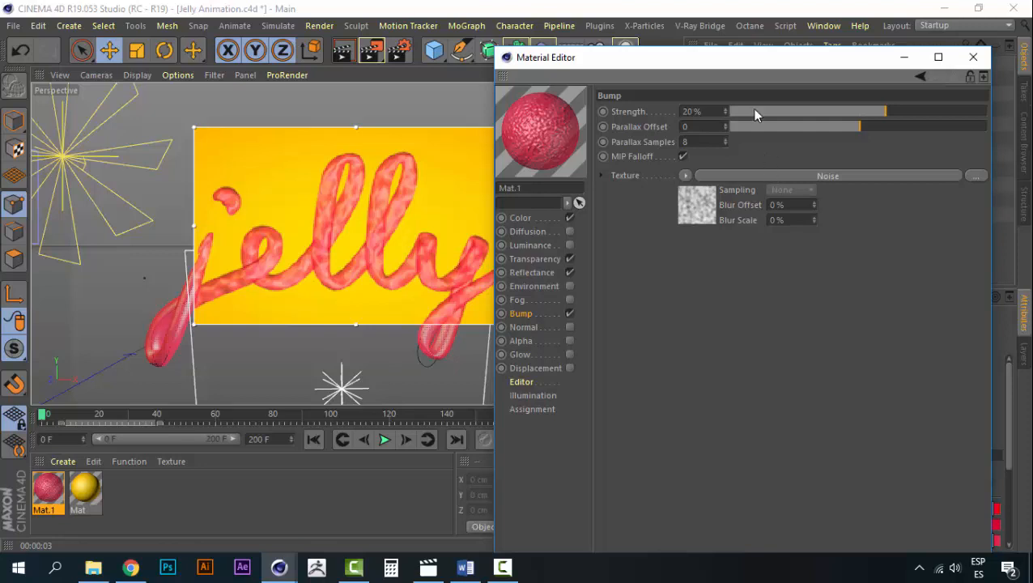
# Set the text material's bump strength to 5%.
pyautogui.moveTo(755, 115); pyautogui.dragTo(865, 112)
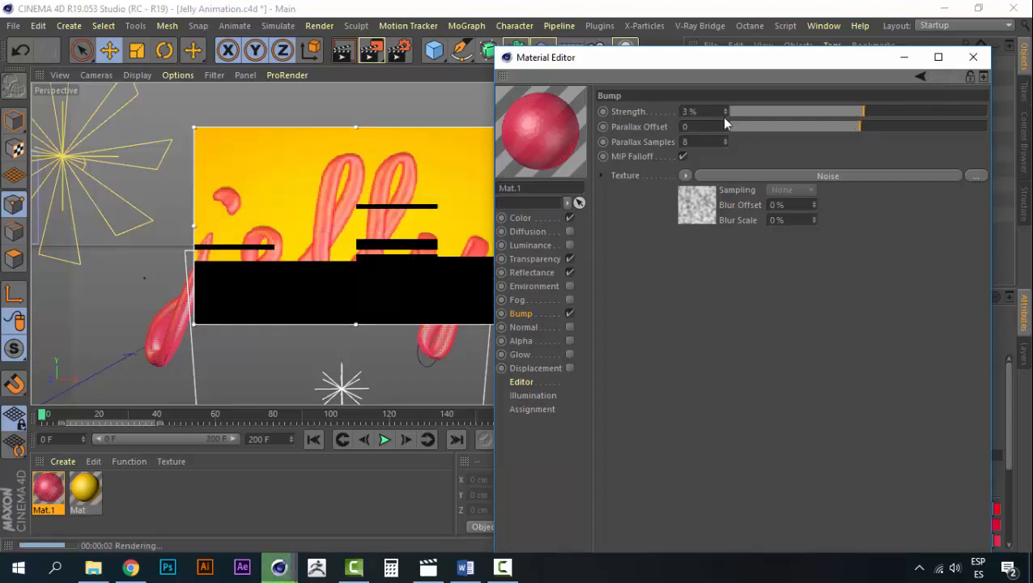
pyautogui.doubleClick(689, 111)
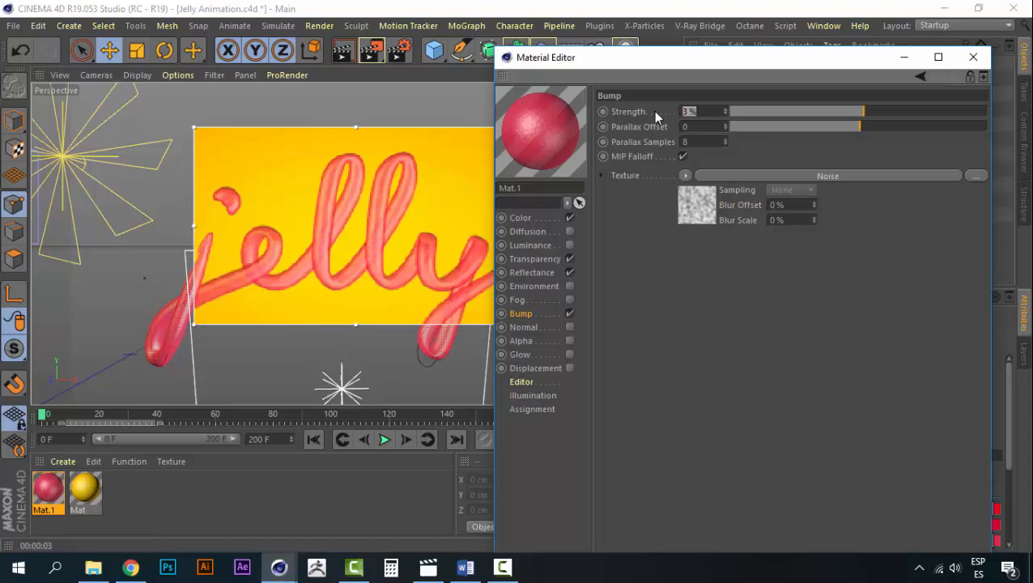
pyautogui.write('5')
pyautogui.press('Return')
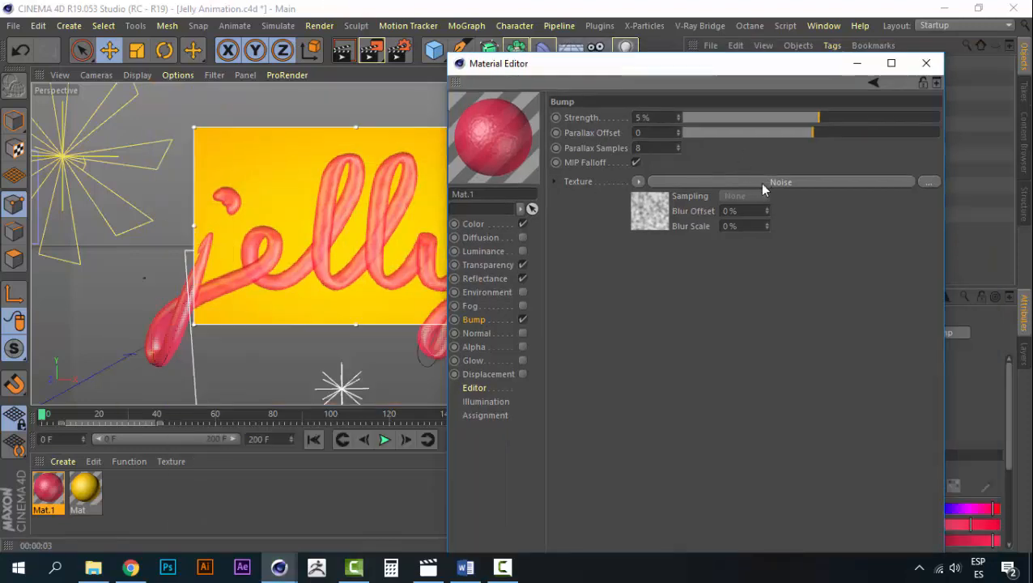
# Set the global scale of the bump's Noise shader to 75%.
pyautogui.click(769, 183)
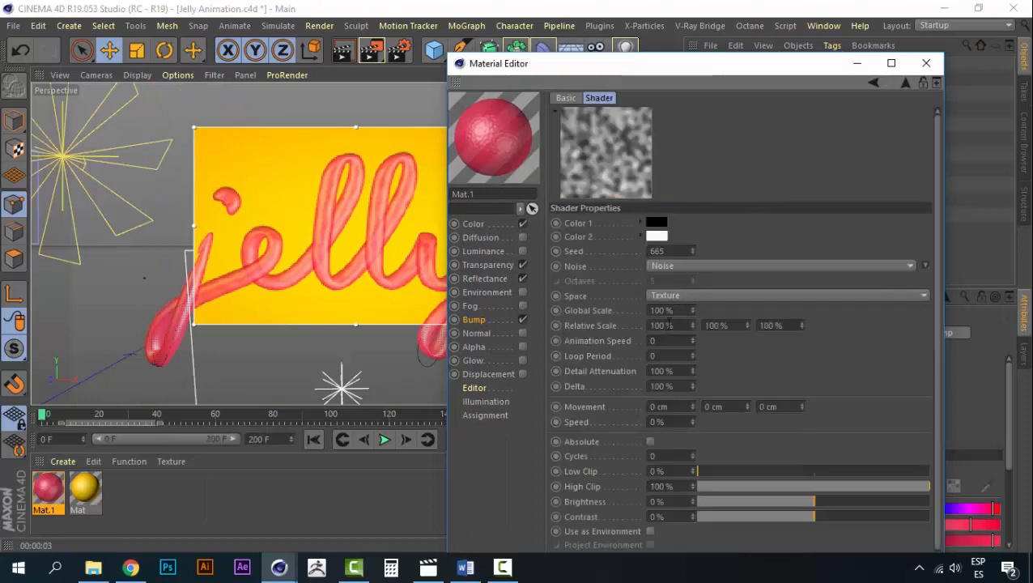
pyautogui.click(682, 310)
pyautogui.moveTo(682, 311); pyautogui.dragTo(586, 312)
pyautogui.write('75')
pyautogui.press('Return')
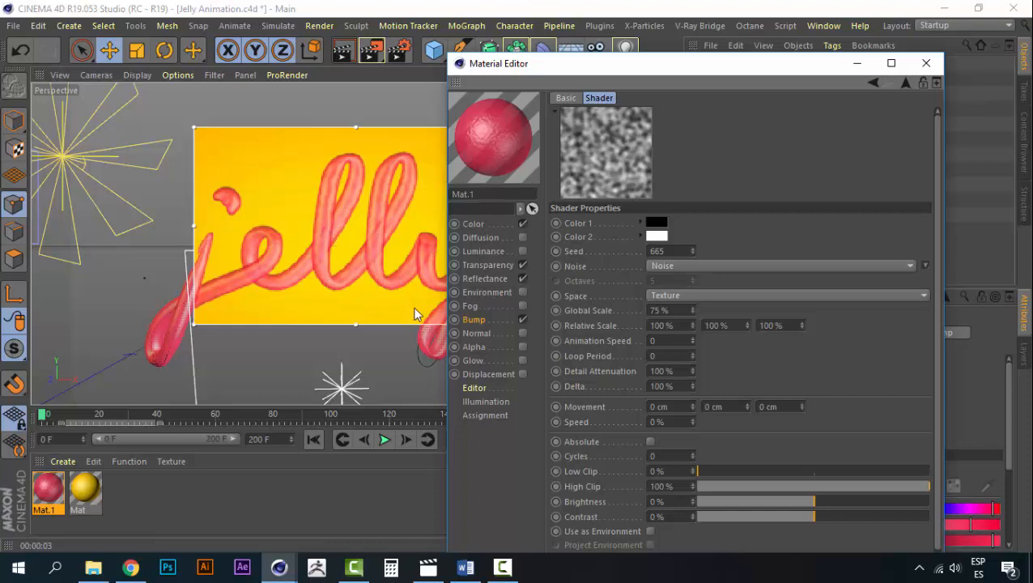
# Review the material's bump and color settings, close the Material Editor and preview the rendered text.
pyautogui.click(477, 321)
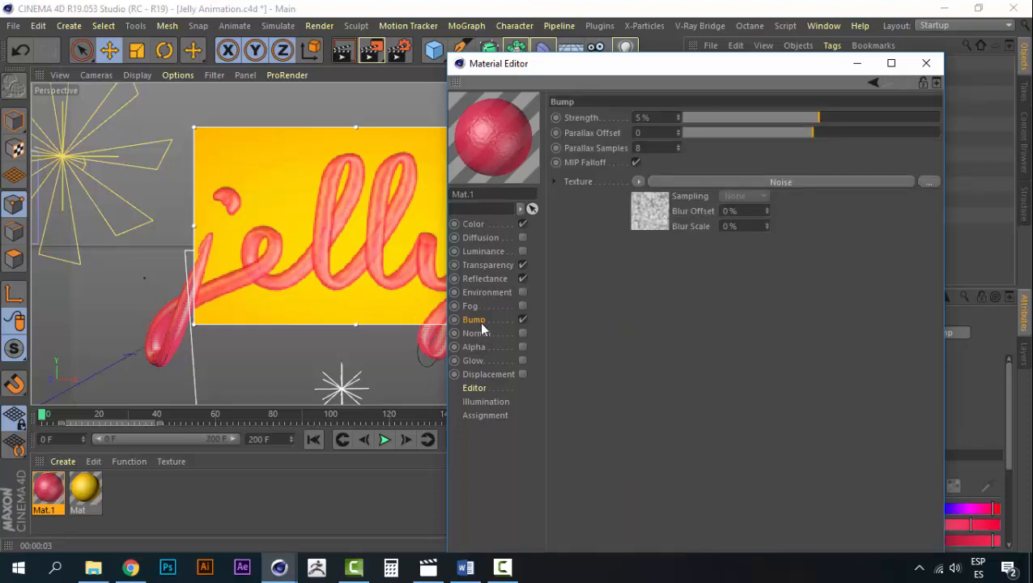
pyautogui.click(474, 225)
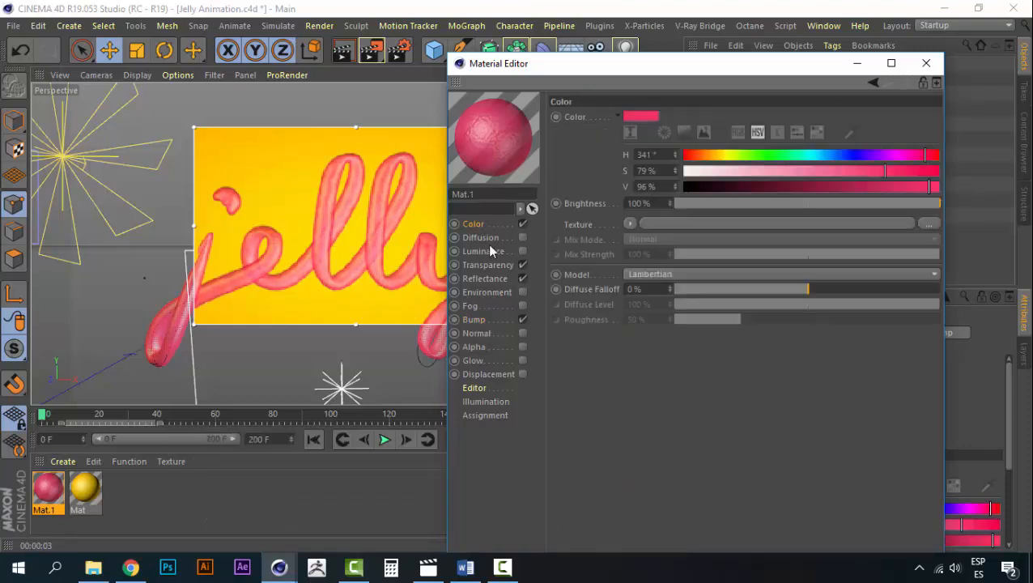
pyautogui.click(928, 64)
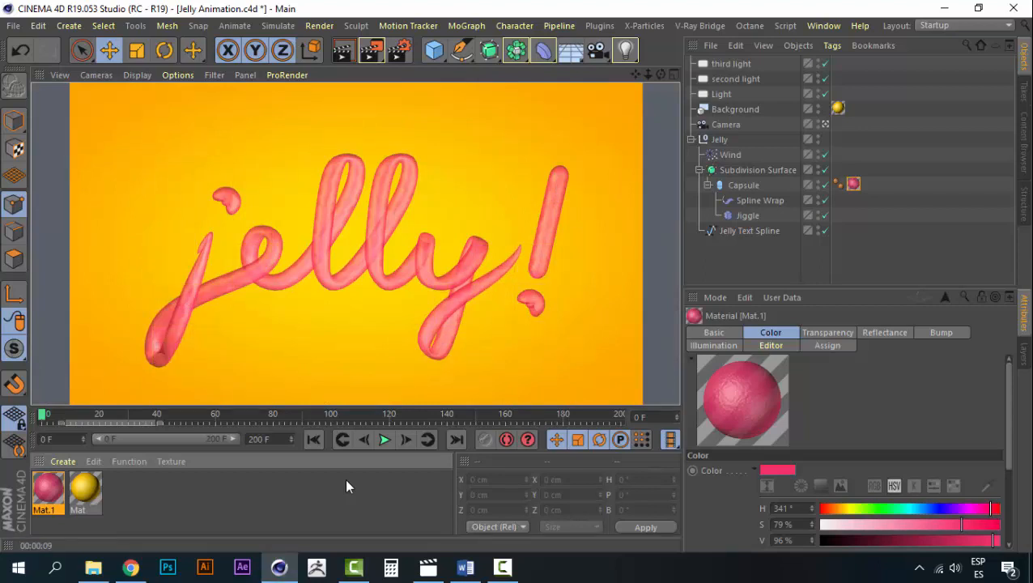
pyautogui.click(348, 487)
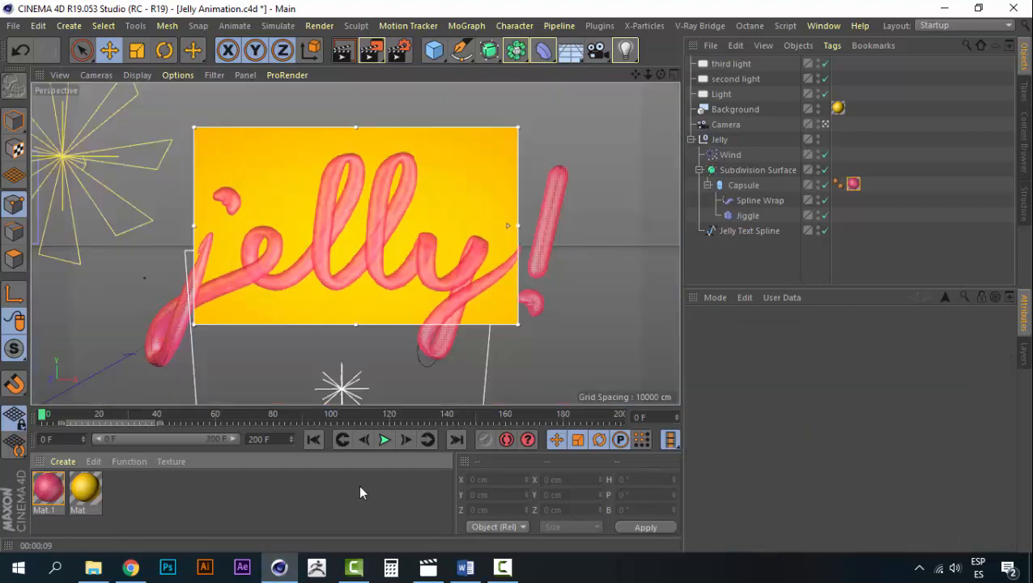
# Raise the Subdivision Surface's editor subdivision to its maximum level of 6.
pyautogui.click(738, 171)
pyautogui.hotkey('ctrl', 'r')
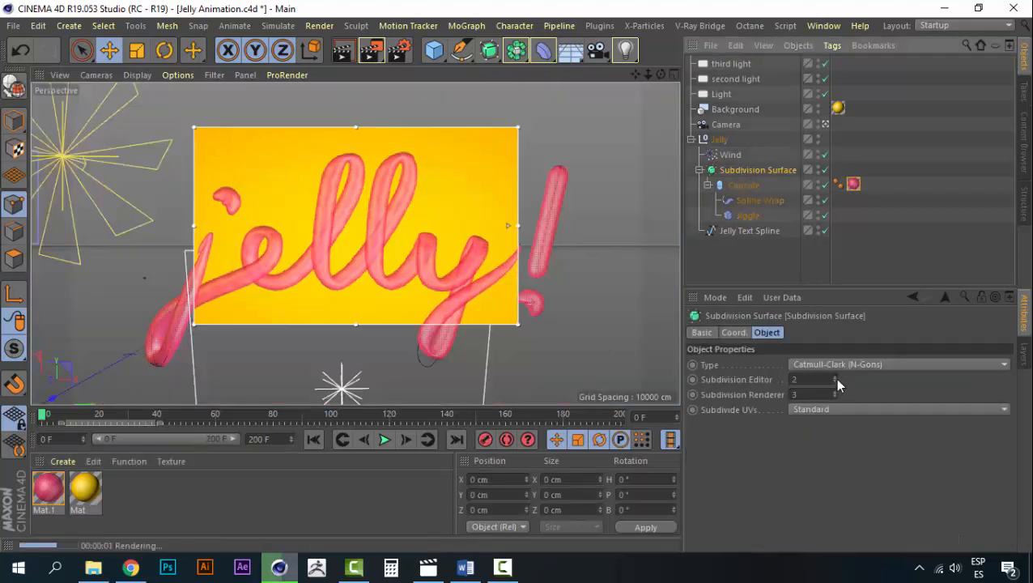
pyautogui.click(835, 378)
pyautogui.click(834, 378)
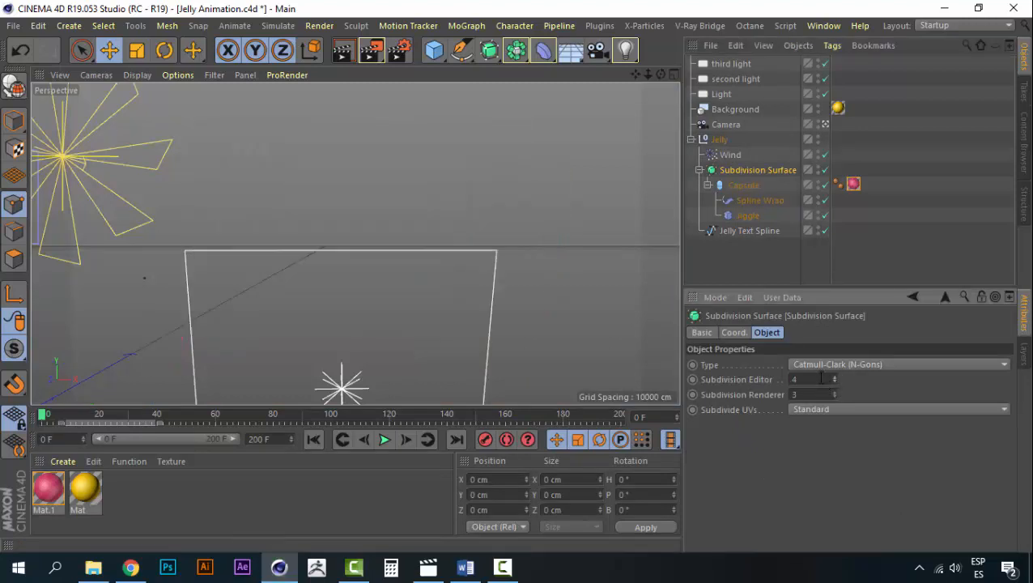
pyautogui.doubleClick(818, 378)
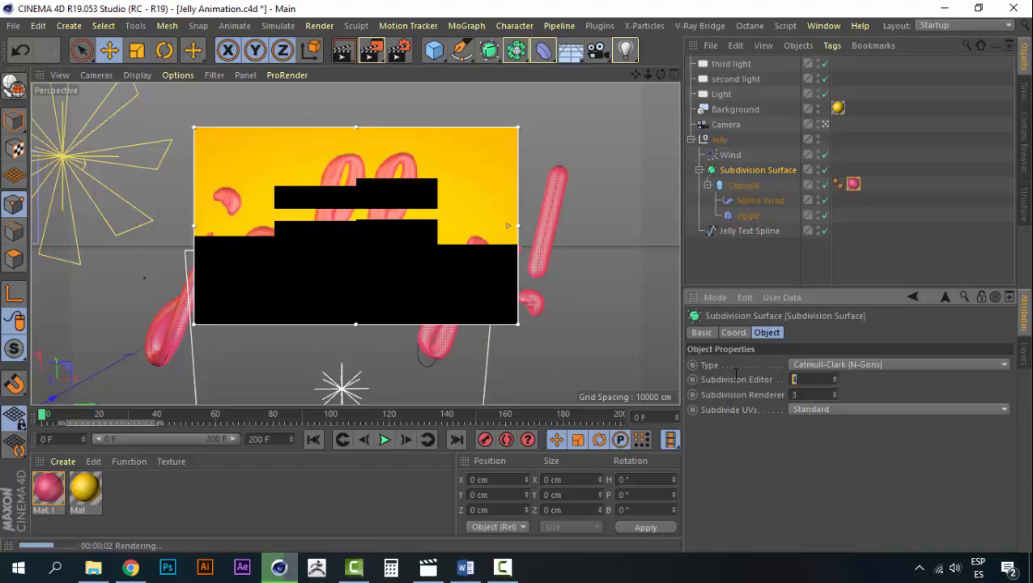
pyautogui.write('10')
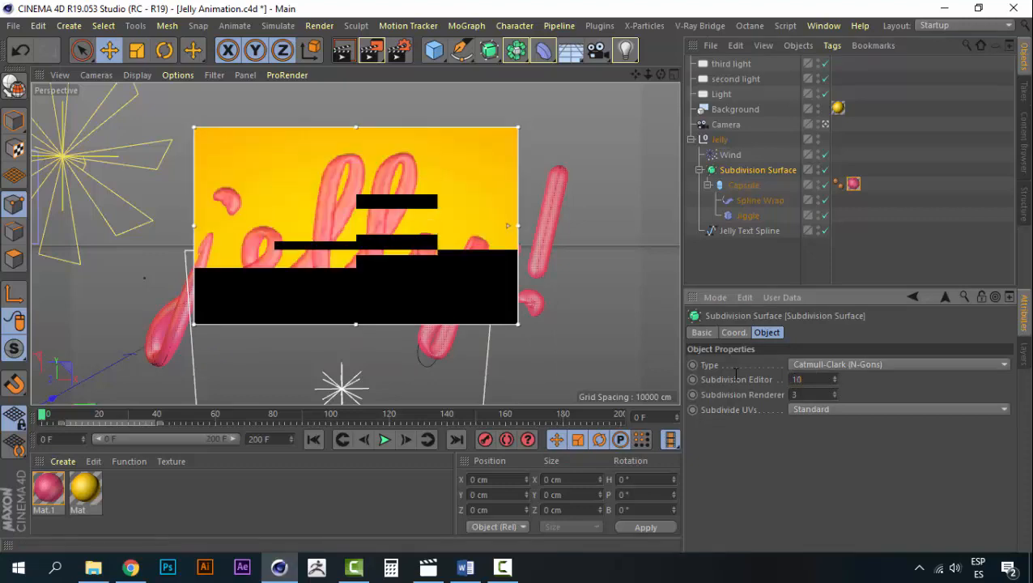
pyautogui.press('Return')
pyautogui.click(806, 380)
# Turn off the interactive render region and render the full view with nothing selected.
pyautogui.click(319, 25)
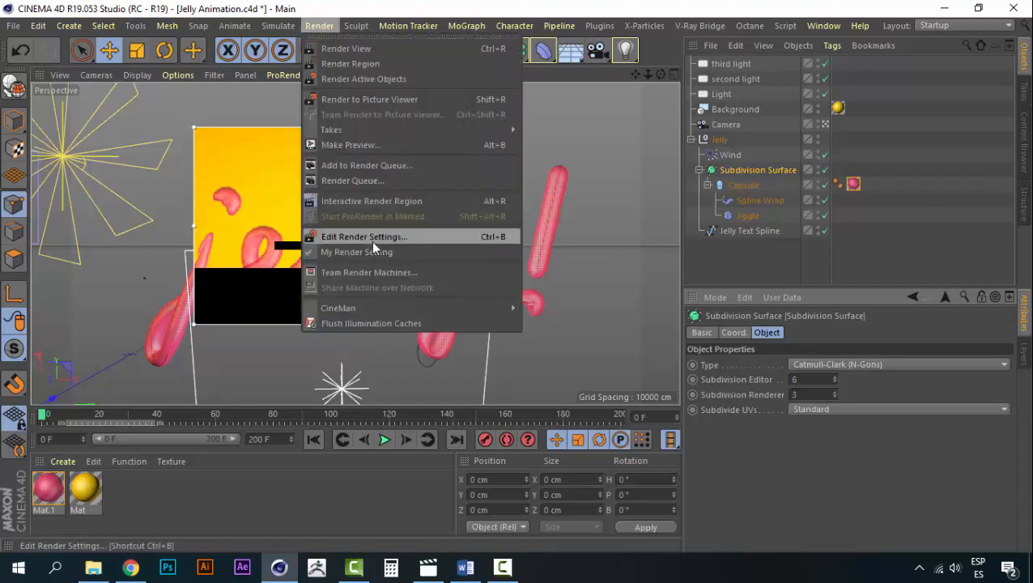
pyautogui.click(380, 202)
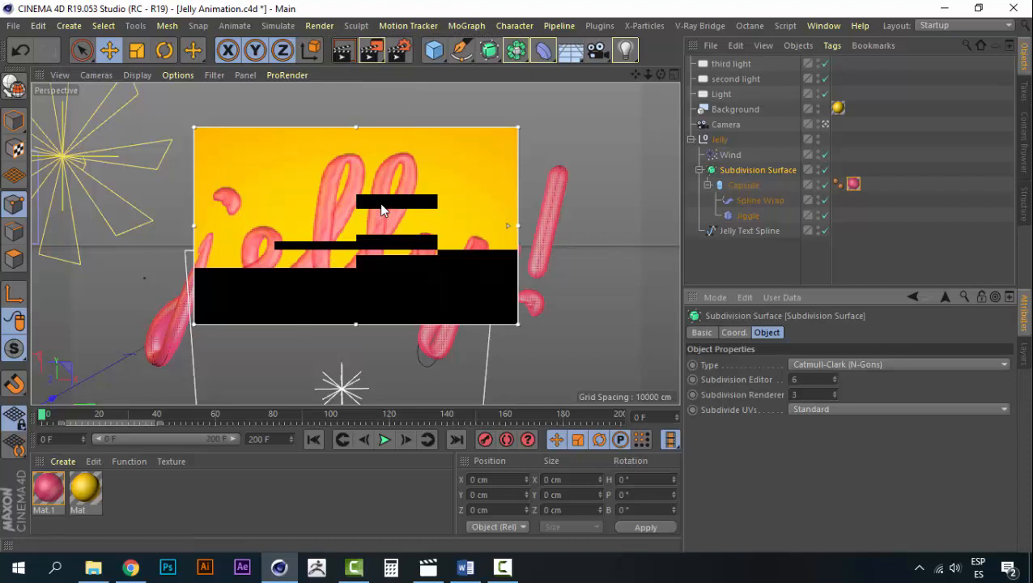
pyautogui.click(717, 261)
pyautogui.hotkey('ctrl', 'r')
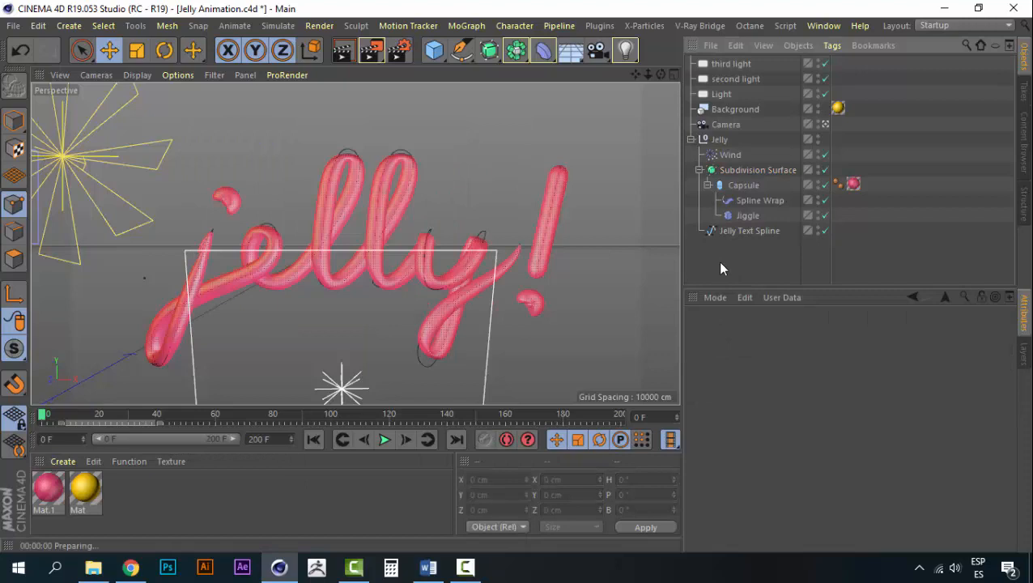